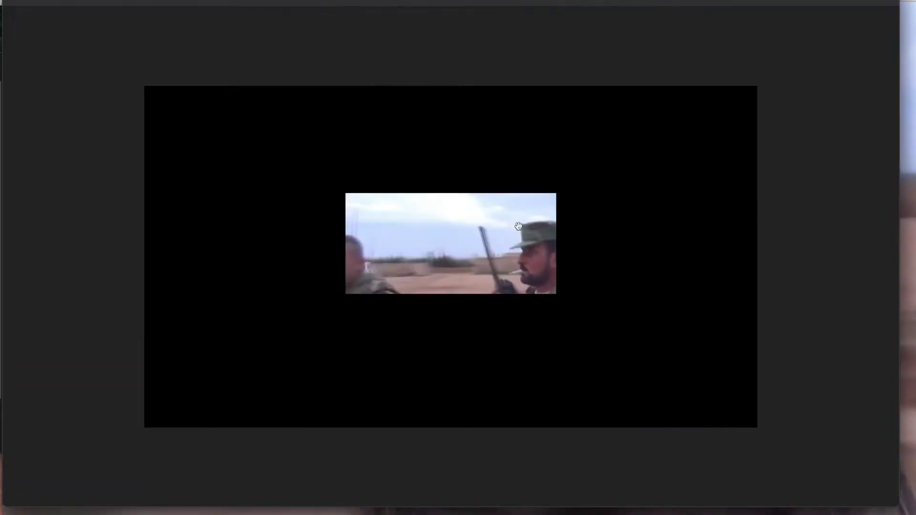
Shrink the first pasted frame and move it to the right edge of the black canvas
left_click_drag(411, 249, 673, 253)
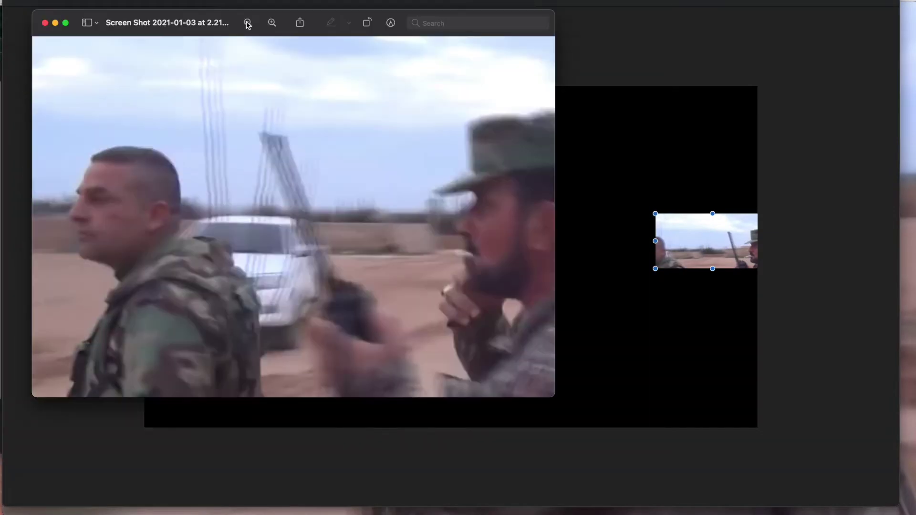
key("super+a")
left_click(696, 345)
key("super+v")
scroll(713, 241, "up", 3)
left_click_drag(451, 234, 569, 225)
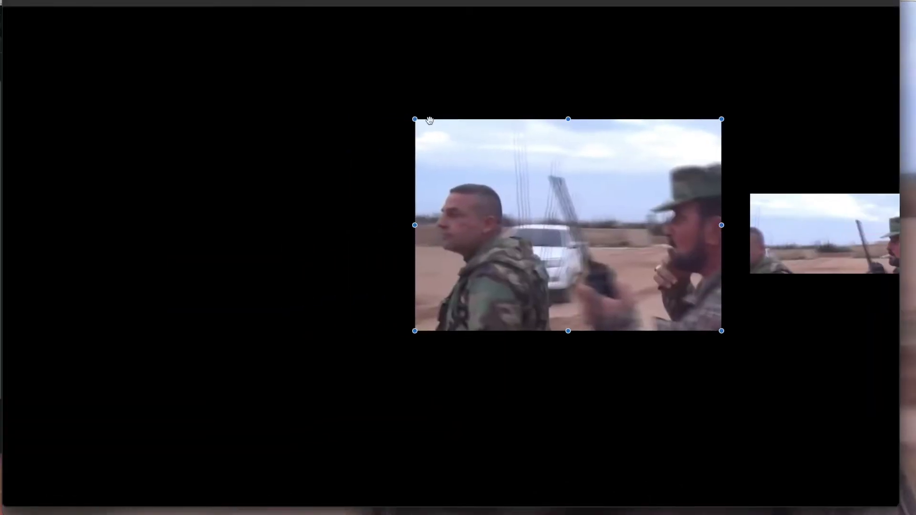
left_click_drag(415, 118, 587, 237)
left_click_drag(654, 284, 719, 256)
left_click_drag(652, 210, 491, 170)
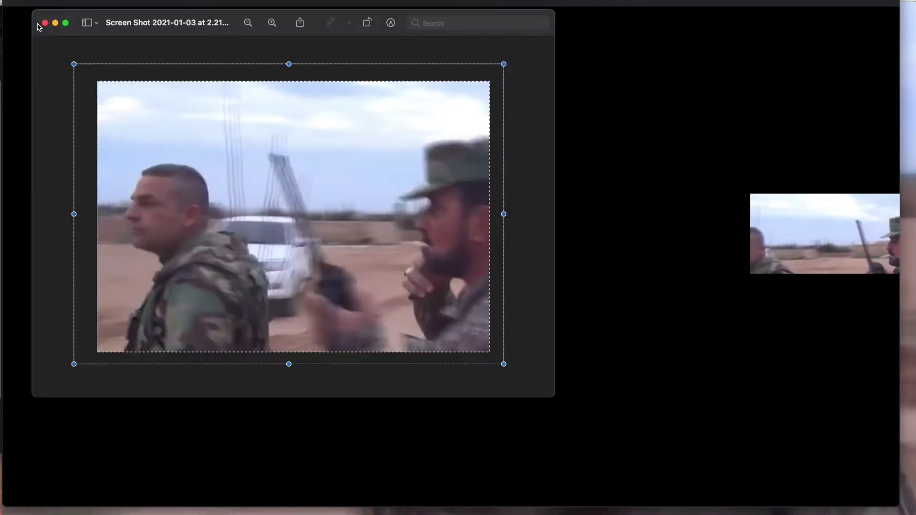
Copy only the left part of the 2.21 screenshot, leaving out the capped soldier, paste it onto the canvas and scale it down
left_click(330, 46)
left_click_drag(411, 67, 67, 375)
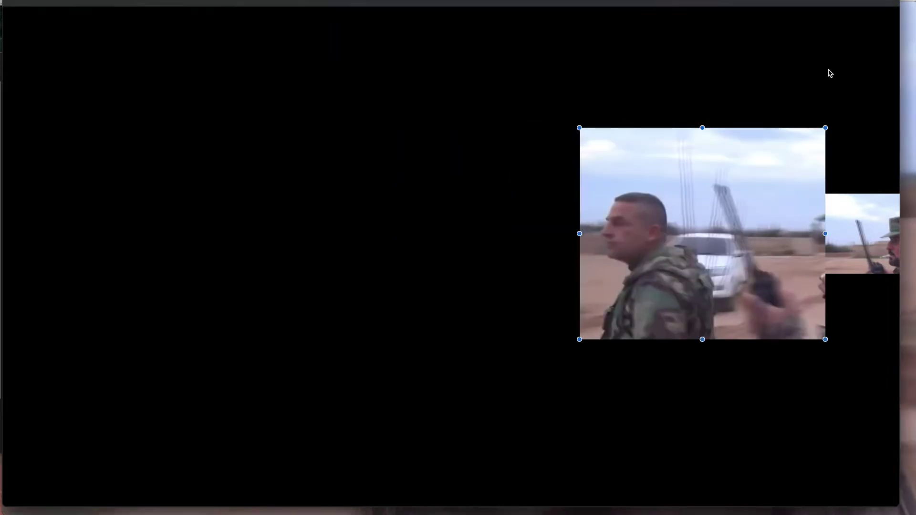
left_click_drag(825, 128, 750, 188)
Scale, tilt and move the pasted piece so that it overlaps the first frame's left edge along the horizon
left_click_drag(716, 248, 784, 228)
left_click_drag(818, 168, 811, 174)
left_click_drag(758, 288, 765, 286)
left_click_drag(818, 173, 815, 179)
mouse_move(803, 213)
left_mouse_down()
mouse_move(795, 211)
mouse_move(808, 210)
left_mouse_up()
left_click(570, 236)
left_click_drag(666, 322, 678, 312)
mouse_move(784, 221)
left_mouse_down()
mouse_move(740, 233)
mouse_move(783, 224)
left_mouse_up()
left_click(602, 225)
Open the next screenshot, copy its left part and paste it onto the panorama canvas
key("super+Tab")
left_click(156, 146)
double_click(156, 142)
left_click_drag(466, 90, 106, 375)
key("super+c")
left_click(60, 38)
key("super+v")
Shrink and align the new piece at the strip's left end, and move the assembled pieces up the canvas
left_click_drag(573, 122, 460, 235)
left_click_drag(355, 285, 676, 237)
left_click_drag(783, 192, 787, 189)
left_click(583, 257)
left_click_drag(803, 270, 803, 178)
left_click(747, 319)
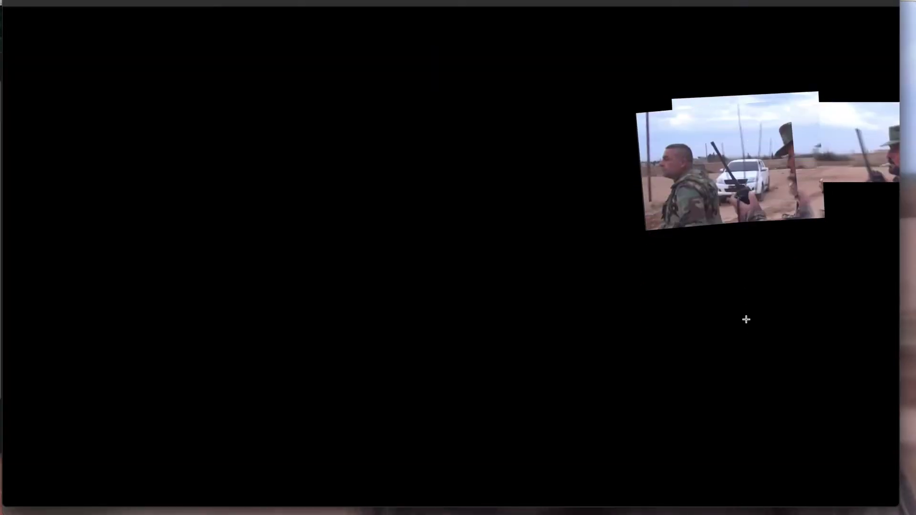
Copy the left part of the following 2.22 screenshot onto the canvas, then shrink, tilt and align it at the strip's left end
key("super+Tab")
left_click(93, 134)
double_click(89, 136)
left_click_drag(467, 90, 76, 350)
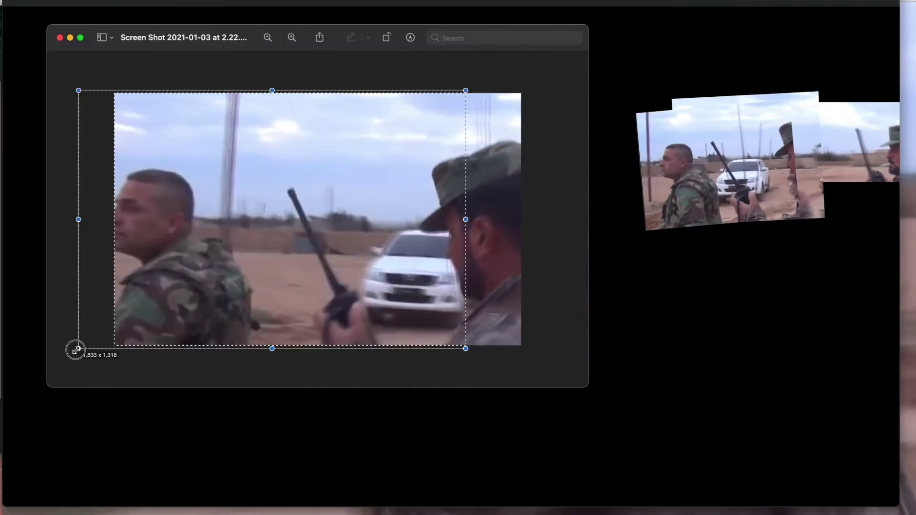
key("super+c")
left_click(685, 403)
key("super+v")
left_click_drag(589, 145, 480, 224)
left_click_drag(419, 295, 698, 173)
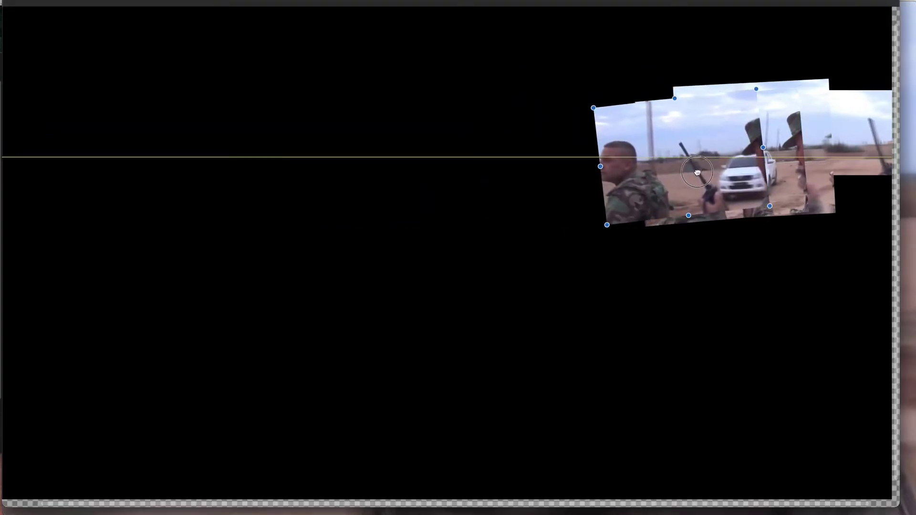
Copy the whole next screenshot, paste it onto the canvas and fit it, scaled down, over the strip's left end
key("super+Tab")
key("super+Tab")
key("super+a")
key("super+c")
key("super+Tab")
key("super+v")
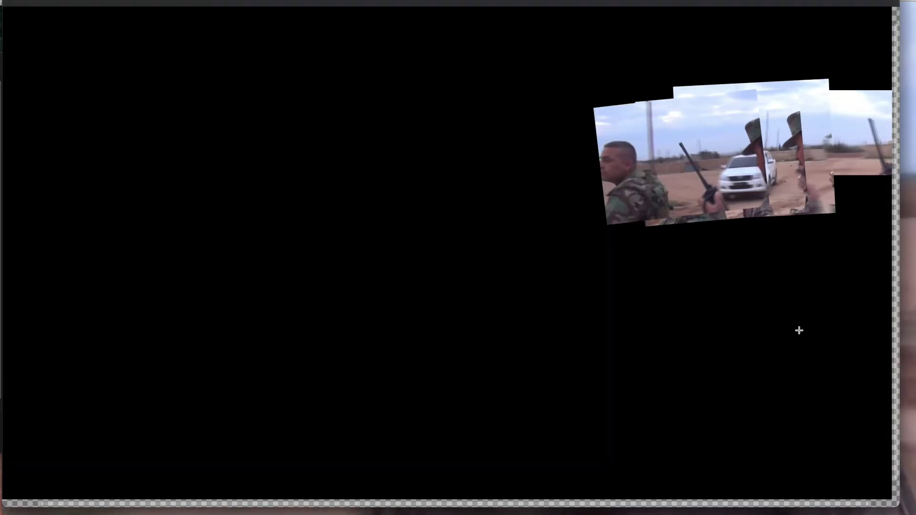
left_click_drag(457, 242, 669, 165)
scroll(597, 171, "up", 3)
key("super+Tab")
double_click(60, 111)
key("super+a")
key("super+c")
Switch to QuickTime Player and capture the upper part of the paused video frame at 00:27 as a screenshot
key("super+Tab")
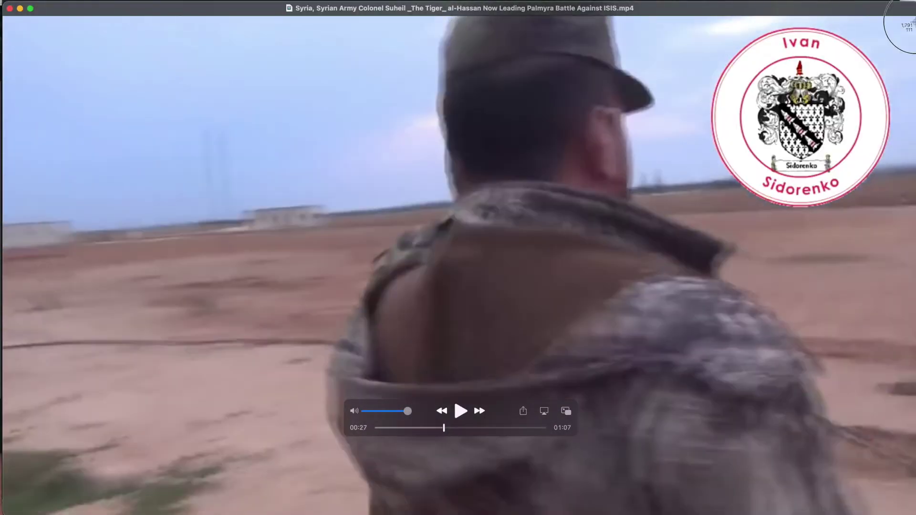
left_click_drag(913, 22, 3, 395)
key("super+Tab")
left_click(27, 67)
Copy the new capture's picture area onto the canvas, then shrink, tilt and attach it to the strip's left end
key("super+Tab")
left_click(390, 252)
double_click(135, 96)
scroll(135, 96, "down", 3)
left_click_drag(803, 117, 45, 427)
key("super+c")
key("super+grave")
key("super+v")
left_click_drag(798, 86, 477, 221)
left_click_drag(372, 289, 546, 213)
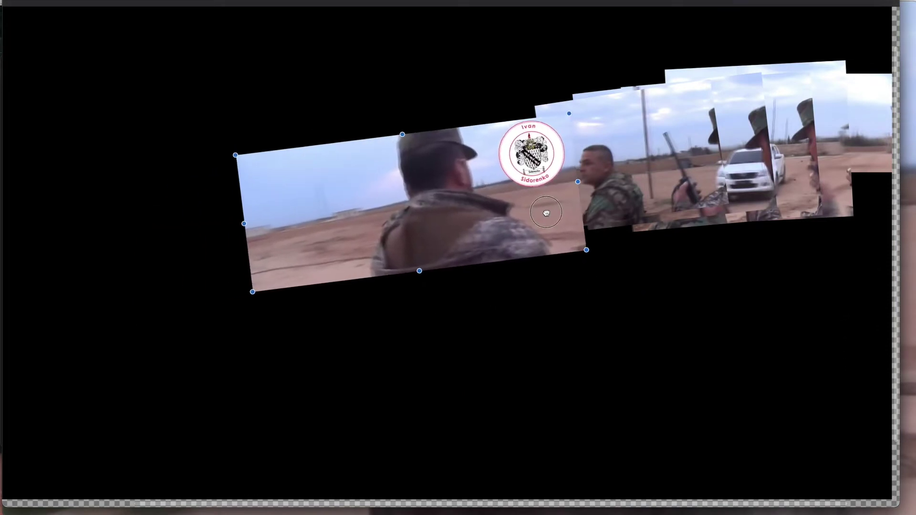
Capture the full paused video frame showing the smoke plume and three soldiers
key("super+Tab")
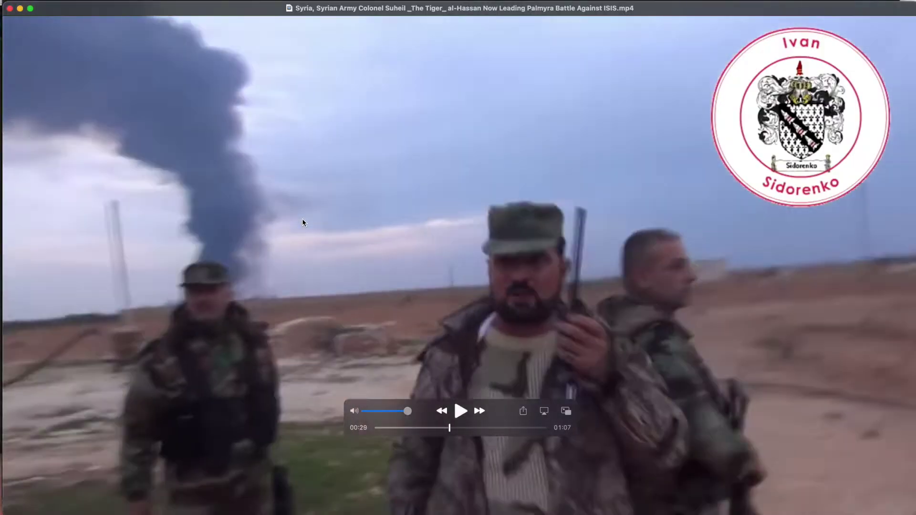
key("super+shift+4")
left_click_drag(911, 18, 3, 514)
key("super+Tab")
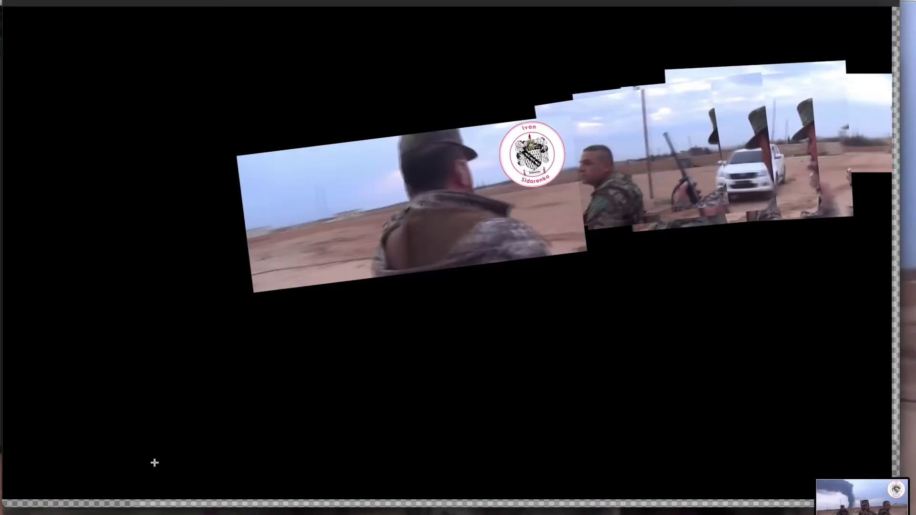
Copy the smoke plume capture onto the canvas, then shrink, tilt and place it at the strip's left end
key("super+Tab")
key("super+Tab")
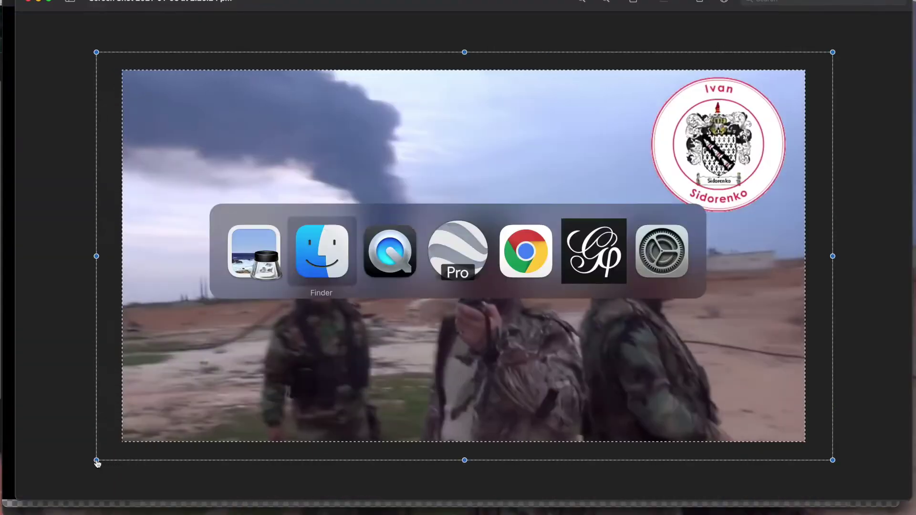
key("Escape")
left_click_drag(778, 63, 430, 239)
left_click_drag(277, 342, 127, 262)
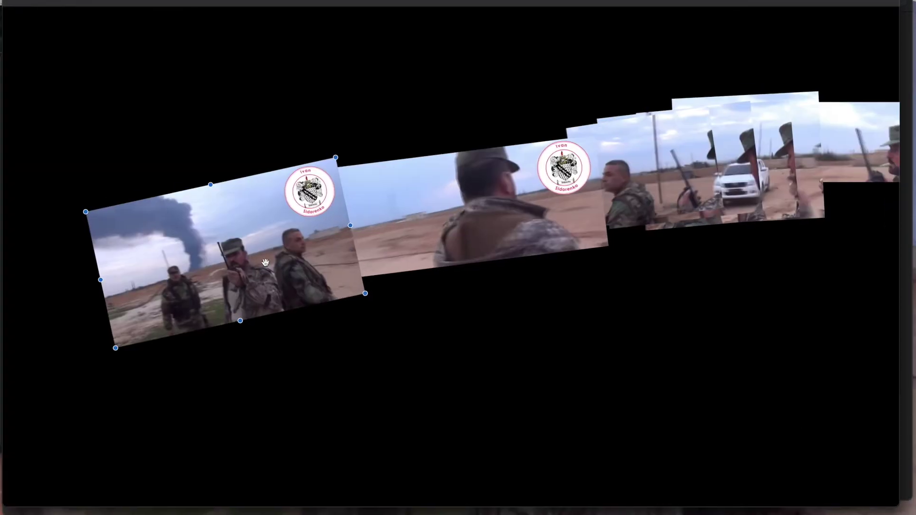
Fine-tune the smoke plume piece's placement so that its horizon lines up with the neighbouring piece
scroll(272, 273, "up", 5)
left_click_drag(281, 264, 312, 215)
left_click_drag(445, 310, 433, 289)
left_click_drag(364, 260, 385, 258)
left_click_drag(448, 301, 401, 327)
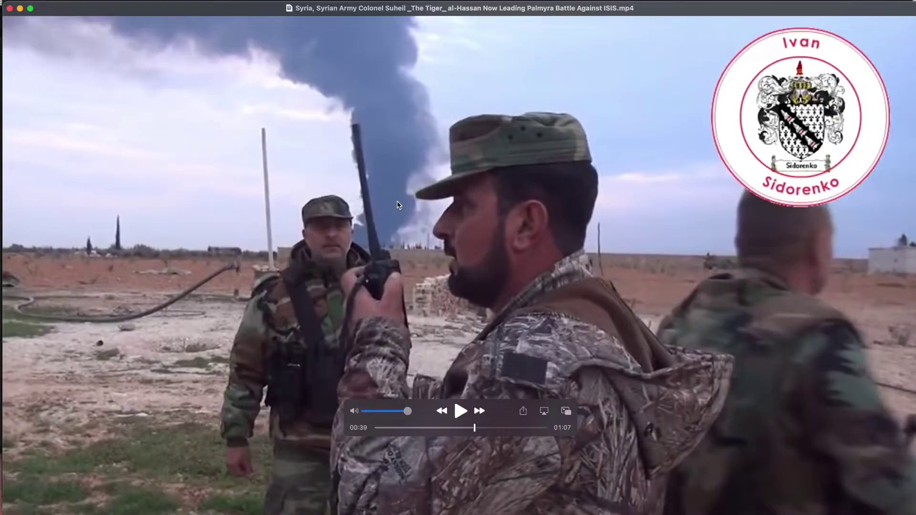
Capture the left half of the video frame at 00:39 and fit it, tilted, over the smoke plume in the panorama
key("super+shift+4")
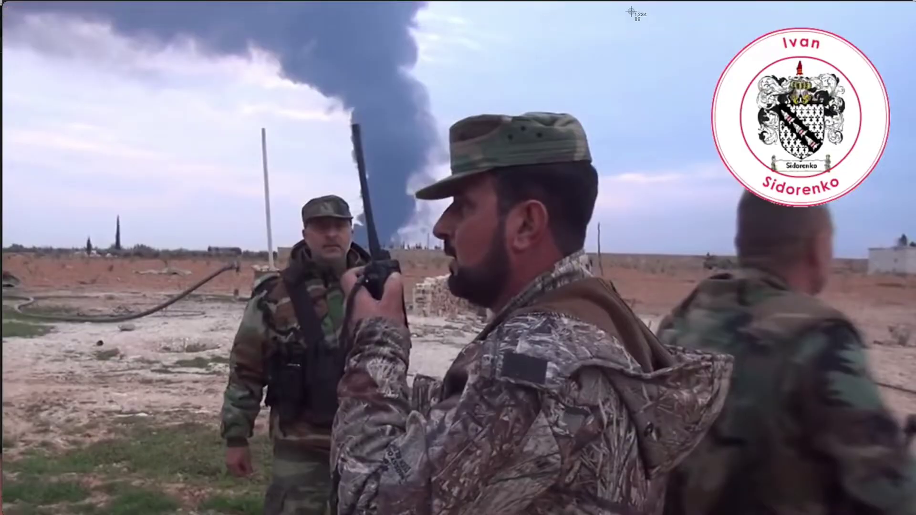
left_click_drag(465, 13, 3, 513)
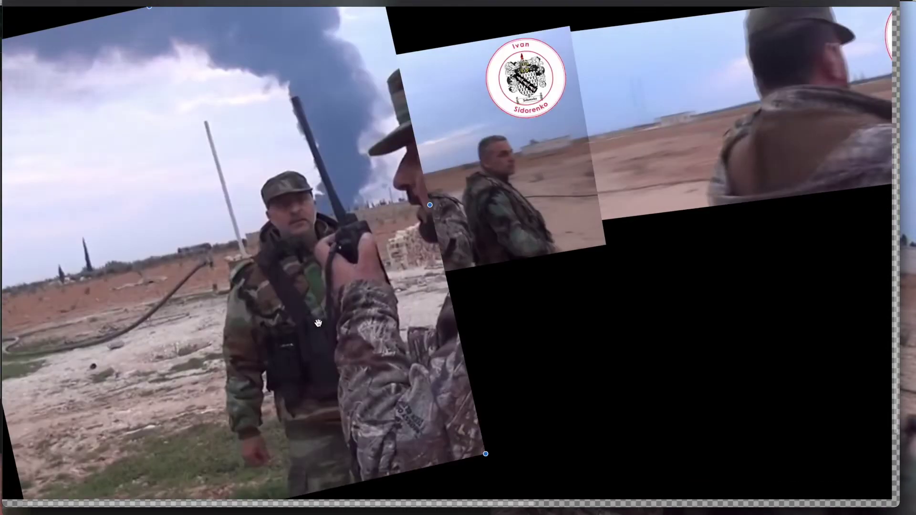
left_click(247, 223)
left_click_drag(247, 223, 334, 276)
Capture a later video frame of the standing soldiers and attach it to the panorama's left end
key("super+Tab")
key("super+Tab")
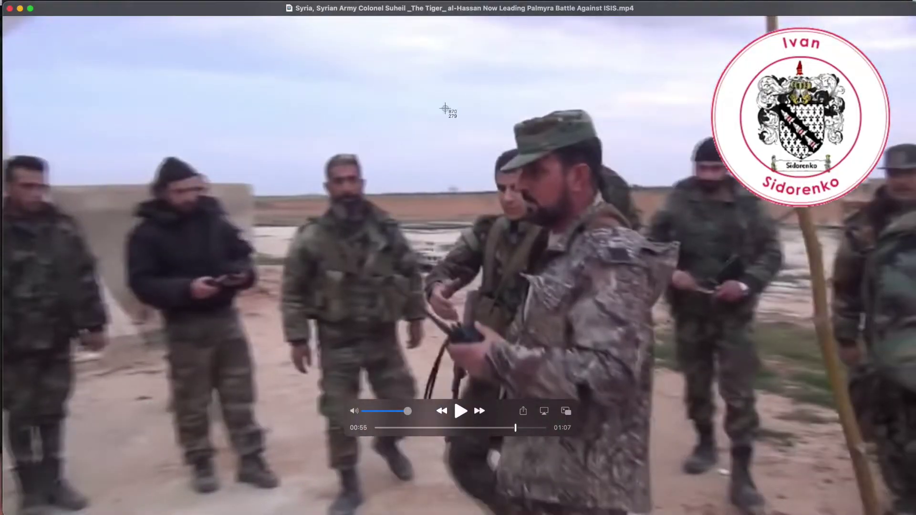
key("super+Tab")
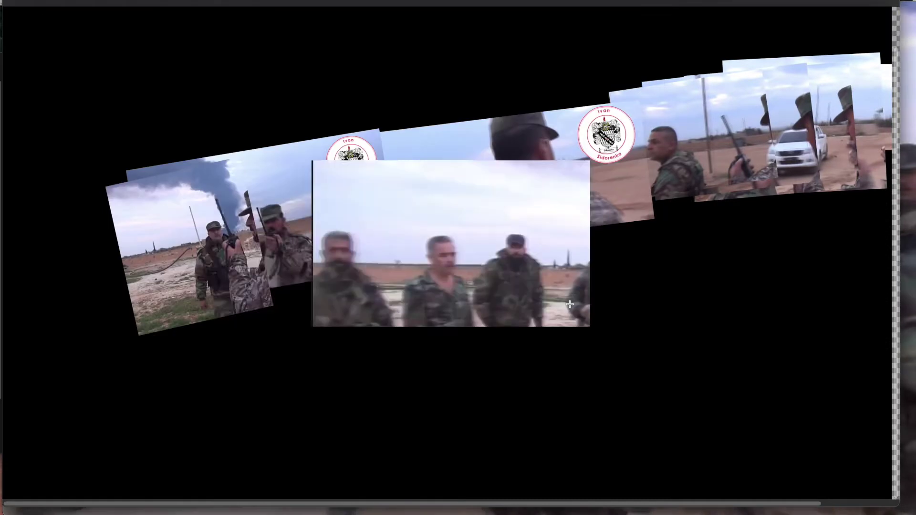
left_click_drag(429, 217, 69, 270)
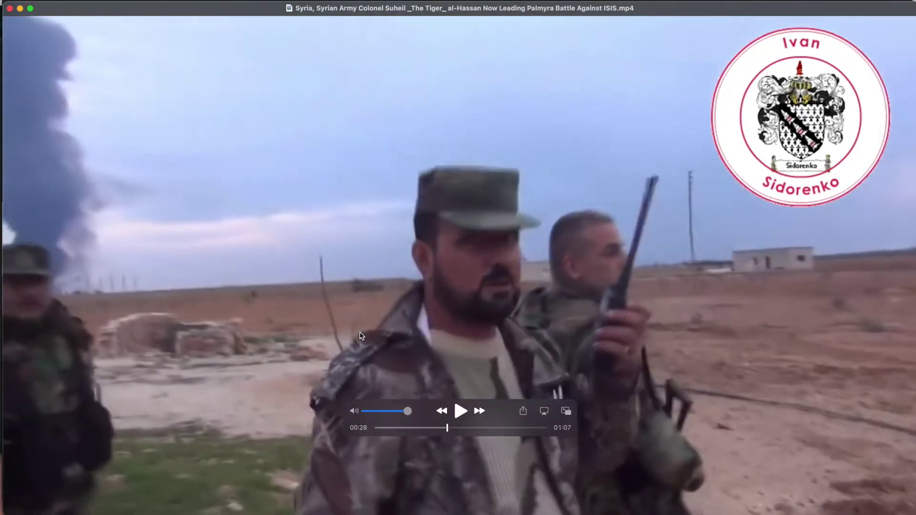
Capture the area around the small building and pole in the paused video frame at 00:28
key("space")
key("super+shift+4")
left_click_drag(885, 138, 645, 323)
Paste the building capture onto the canvas, then shrink, tilt and align it over the matching building on the horizon
key("super+Tab")
key("super+Tab")
key("super+Tab")
key("super+Tab")
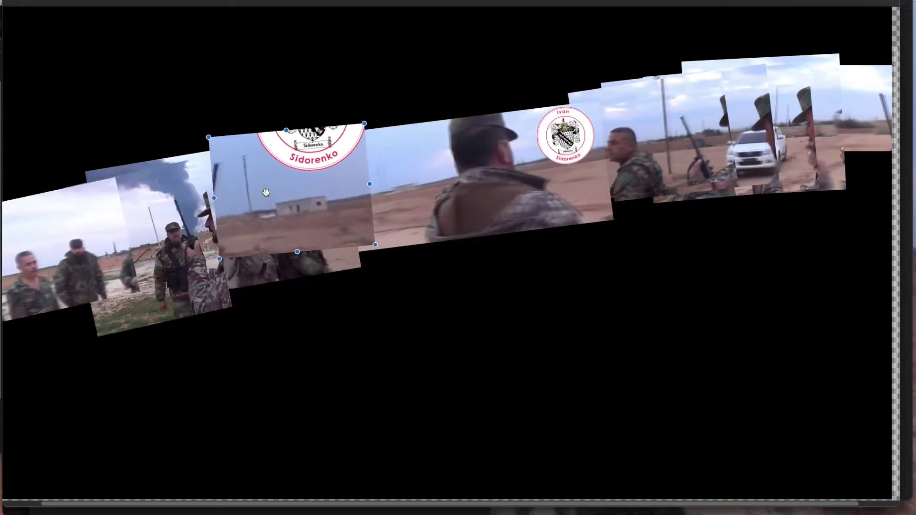
scroll(309, 211, "up", 3)
left_click_drag(309, 211, 409, 184)
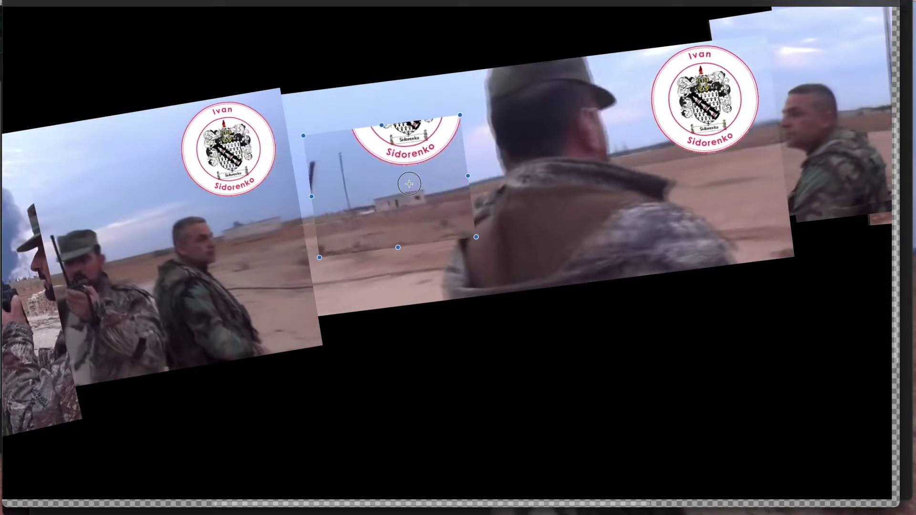
mouse_move(391, 228)
left_mouse_down()
mouse_move(412, 226)
mouse_move(384, 230)
left_mouse_up()
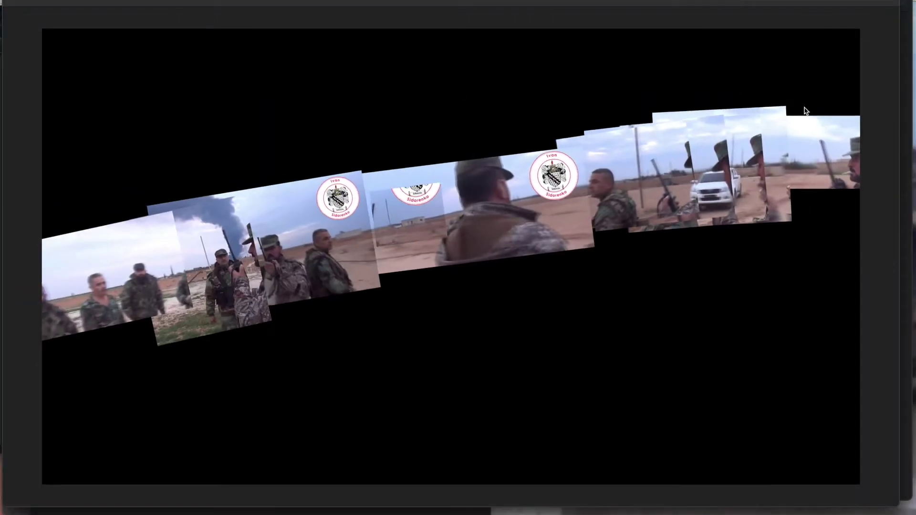
Make the black background above and below the panorama strip transparent with Instant Alpha
left_click(841, 137)
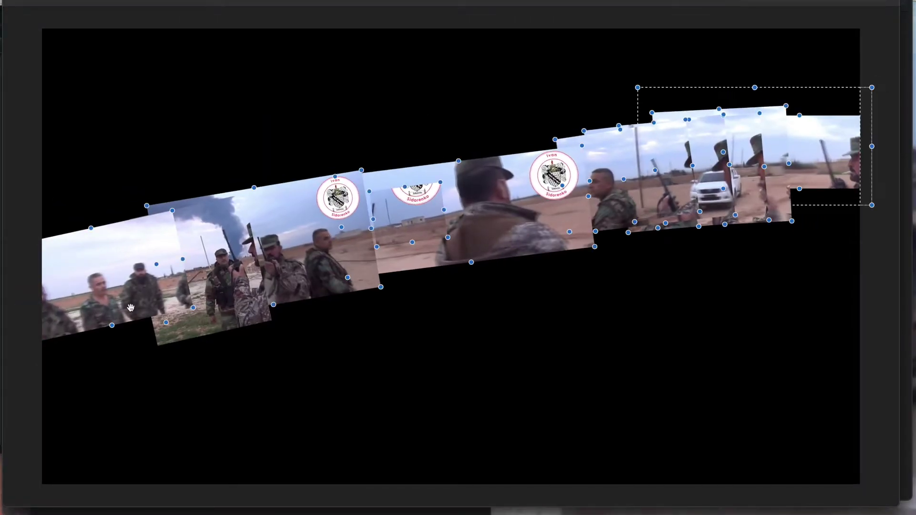
left_click(568, 82)
key("super+Tab")
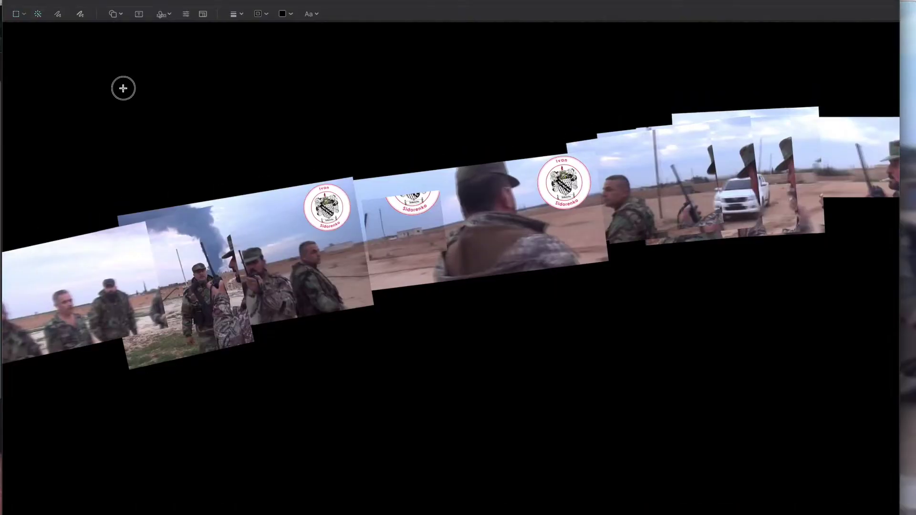
left_click(123, 88)
left_click(476, 454)
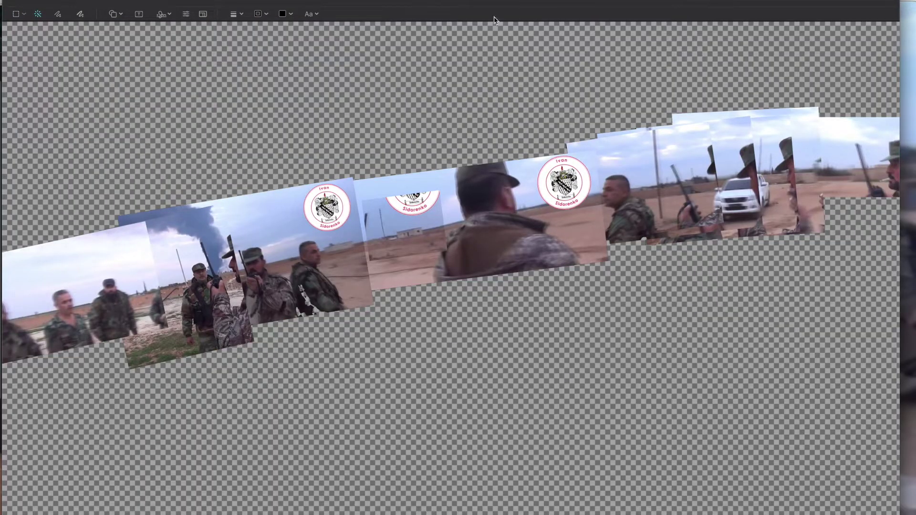
Cut out a rectangular area around the panorama strip and cover the cleared canvas with a black rectangle
key("super+minus")
left_click_drag(835, 136, 98, 400)
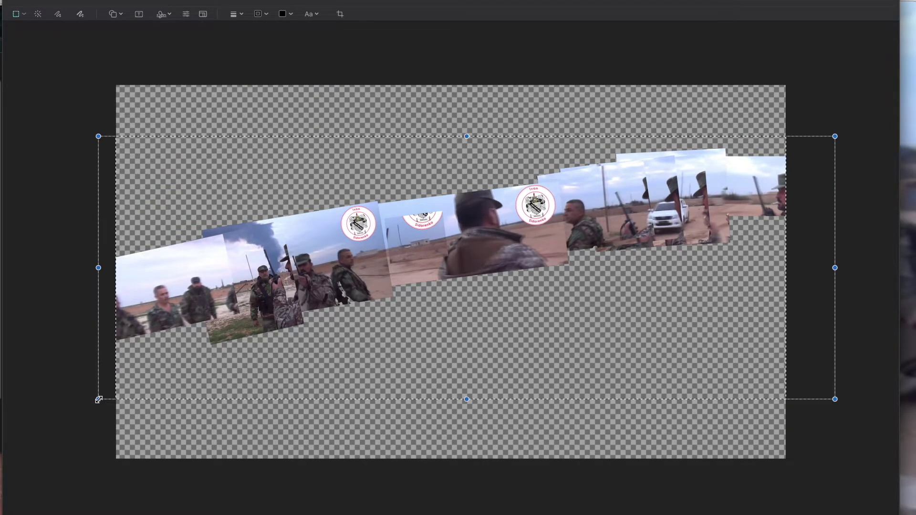
key("super+Tab")
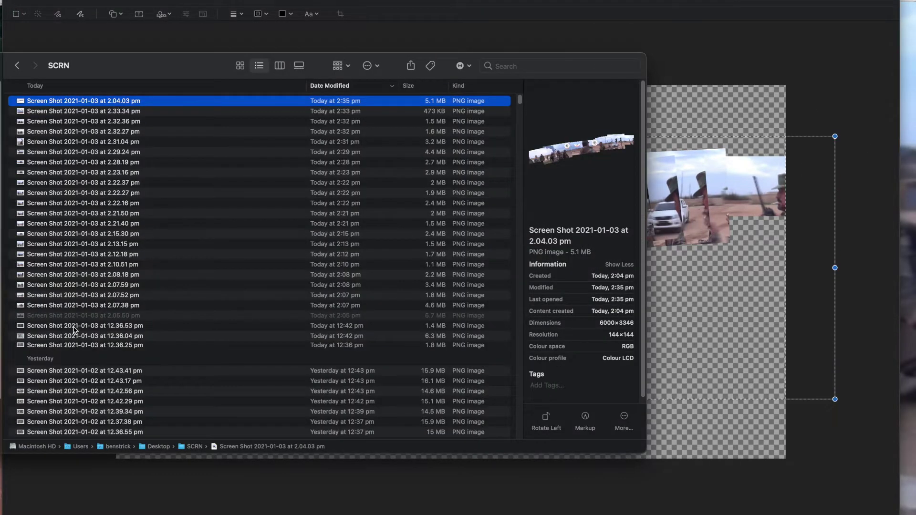
key("super+Tab")
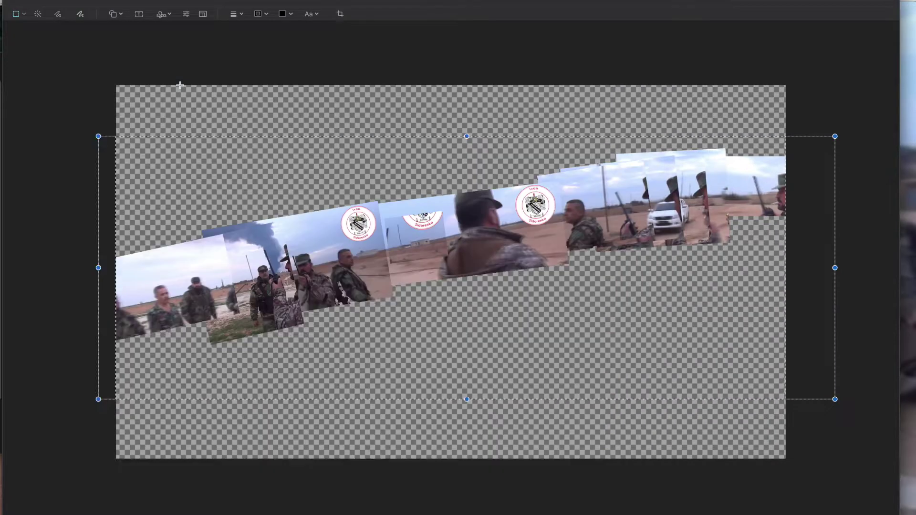
key("Delete")
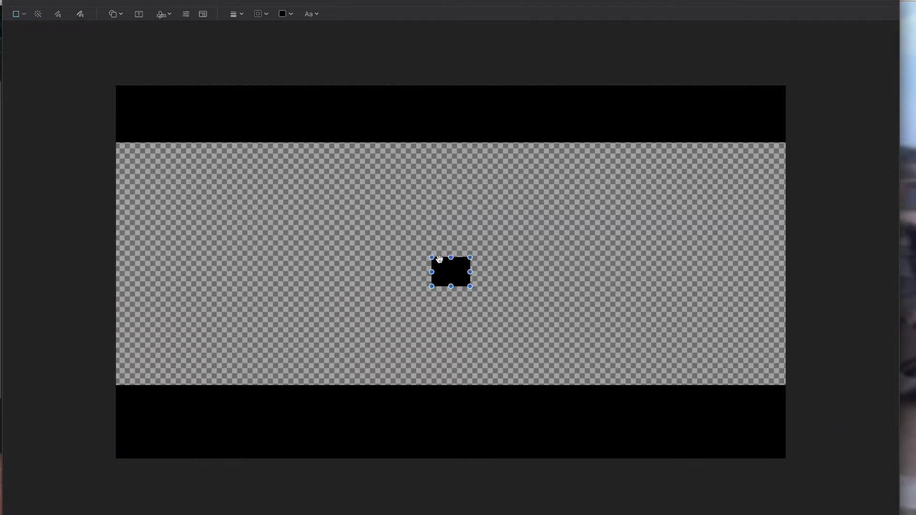
left_click_drag(439, 260, 660, 124)
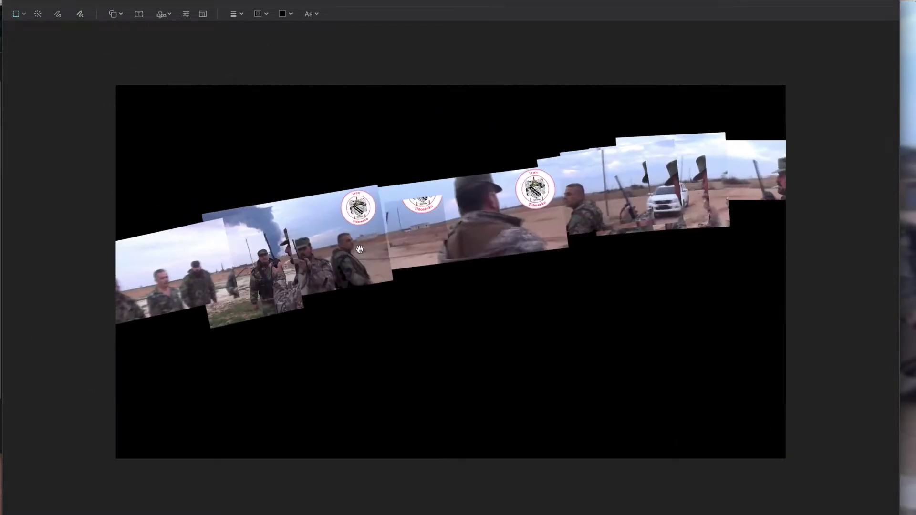
Rotate the cut-out panorama strip until its horizon is roughly level and move it down to the canvas's middle
left_click(360, 249)
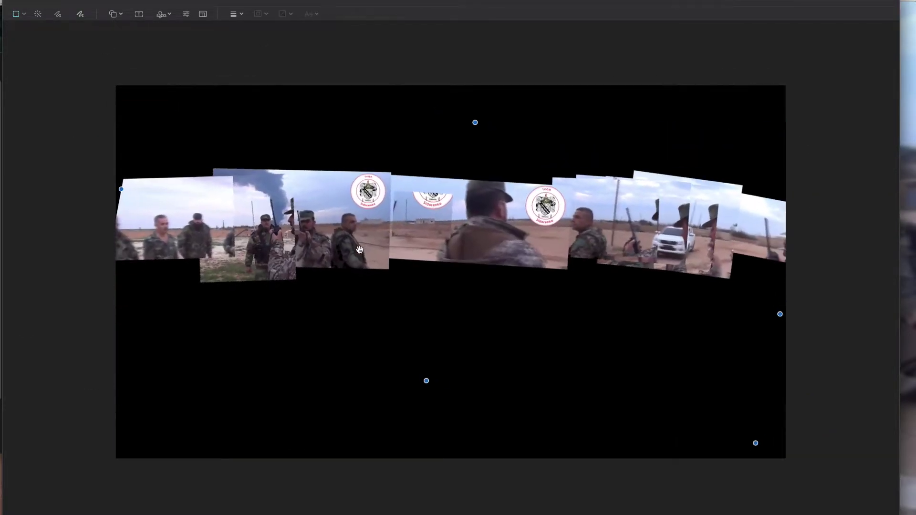
left_click_drag(660, 228, 662, 262)
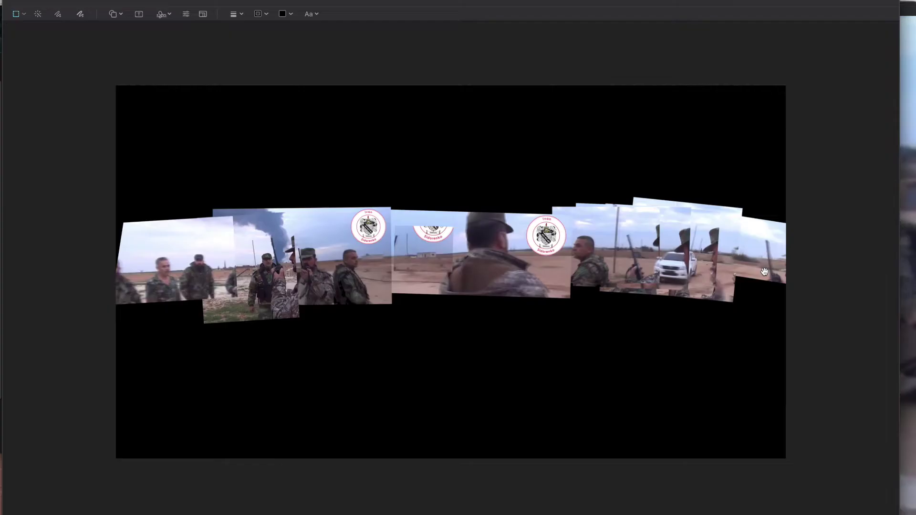
Switch back to QuickTime Player and scrub through the video to the frame at 00:41 to compare it with the panorama
key("super+Tab")
key("super+Tab")
key("super+Tab")
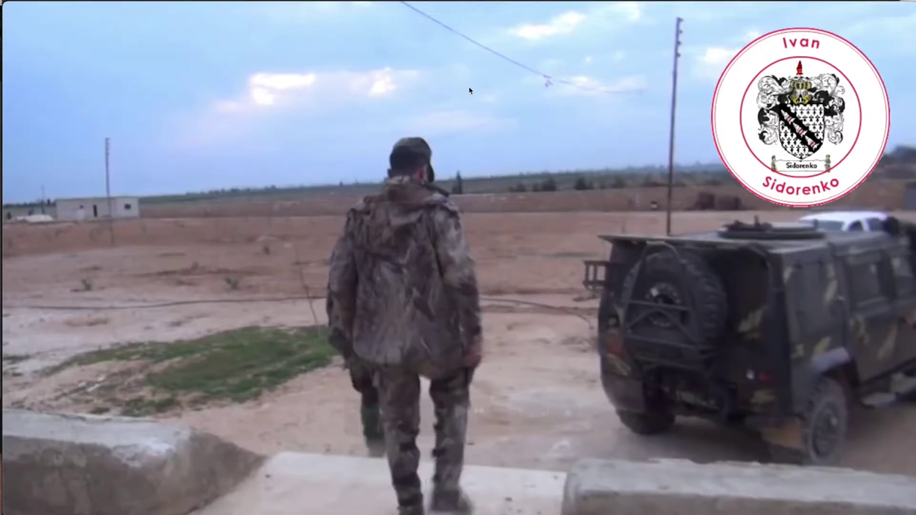
scroll(454, 100, "right", 10)
scroll(454, 102, "right", 8)
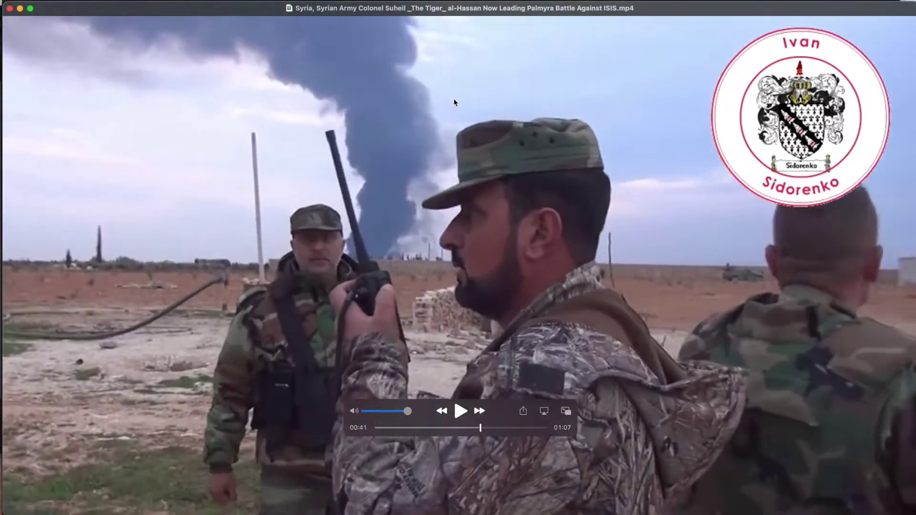
Switch back to the panorama in Preview and examine the smoke plume at its source on the horizon
key("super+Tab")
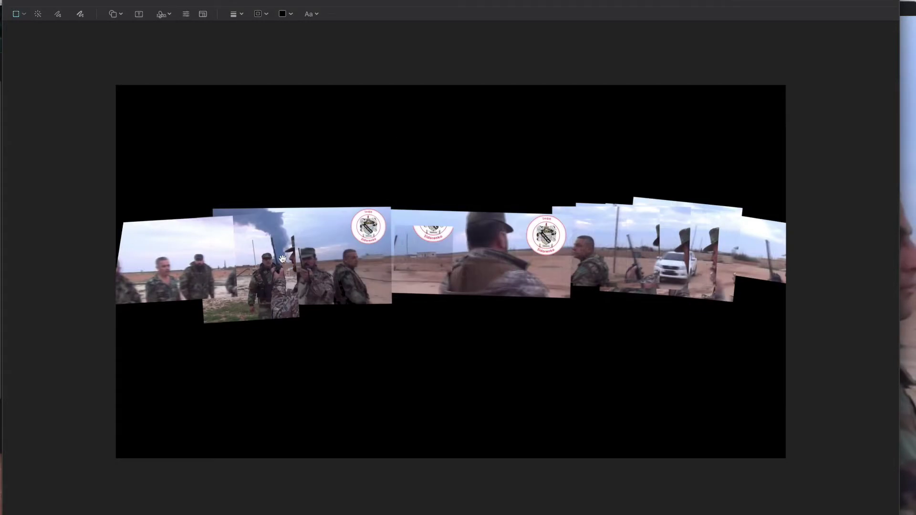
scroll(283, 260, "up", 8)
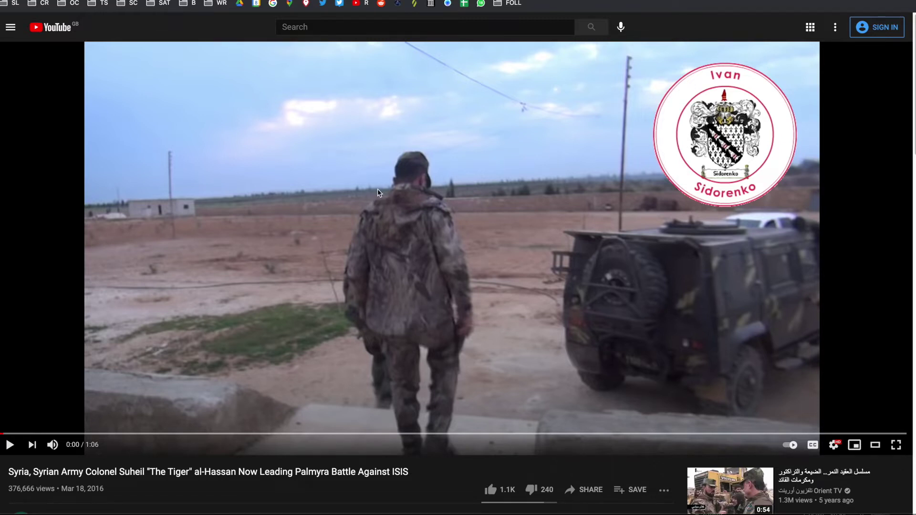
Switch to the video's YouTube page and read its full description for clues to the filming location
scroll(183, 310, "down", 2)
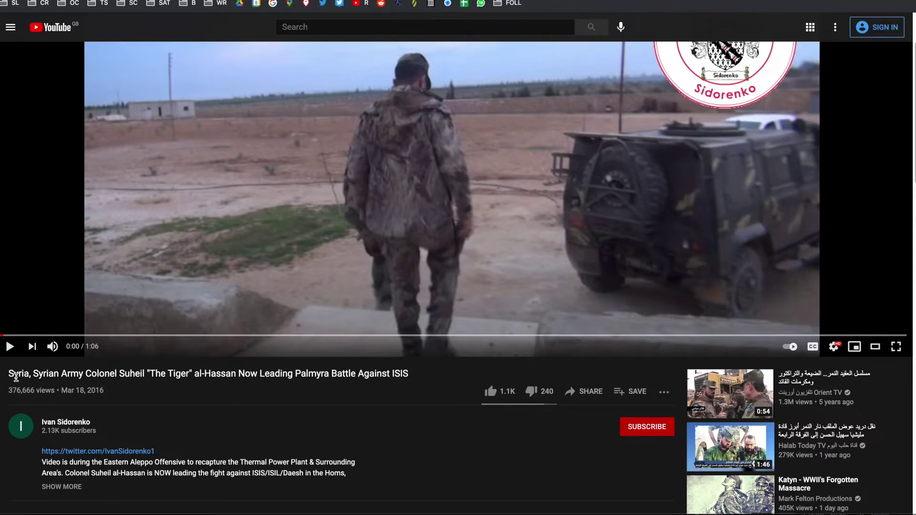
scroll(28, 375, "down", 3)
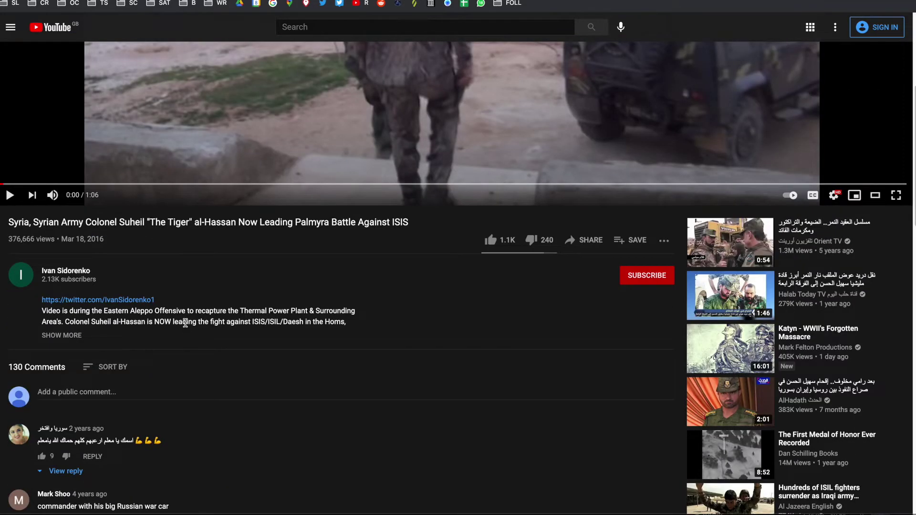
triple_click(185, 323)
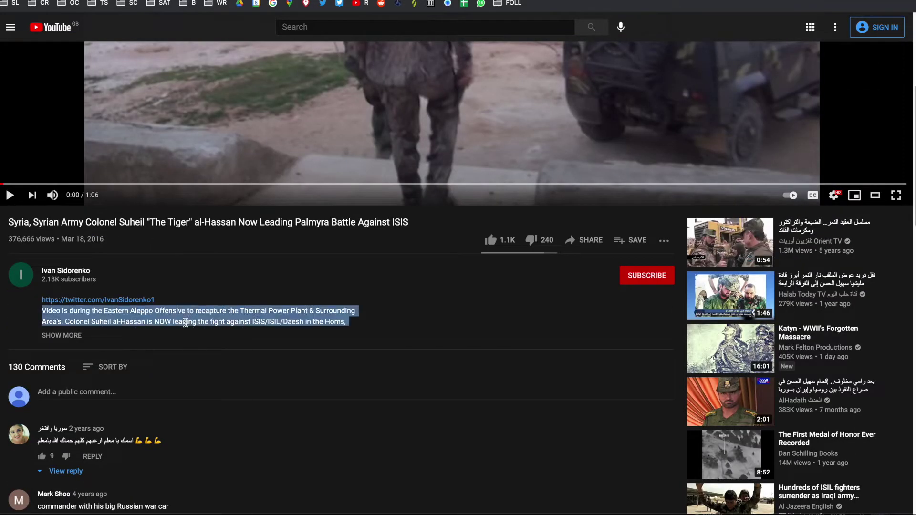
left_click(184, 318)
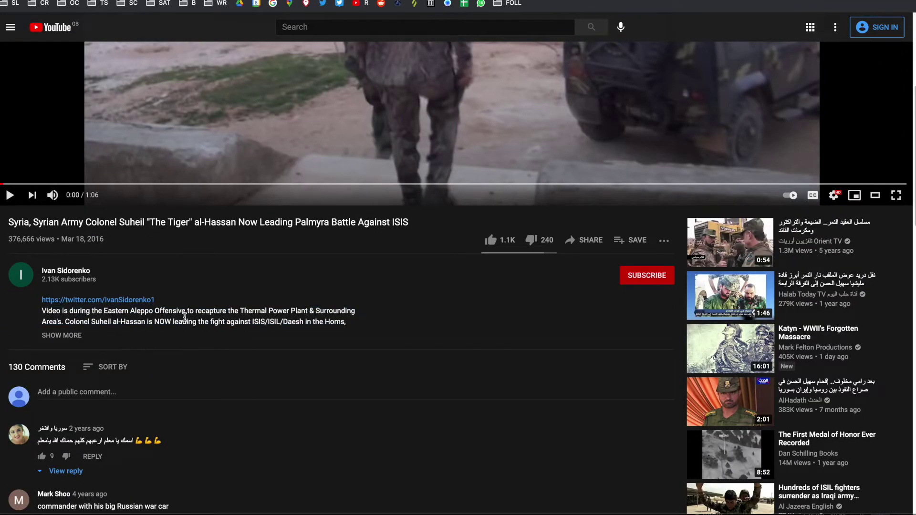
scroll(185, 307, "up", 5)
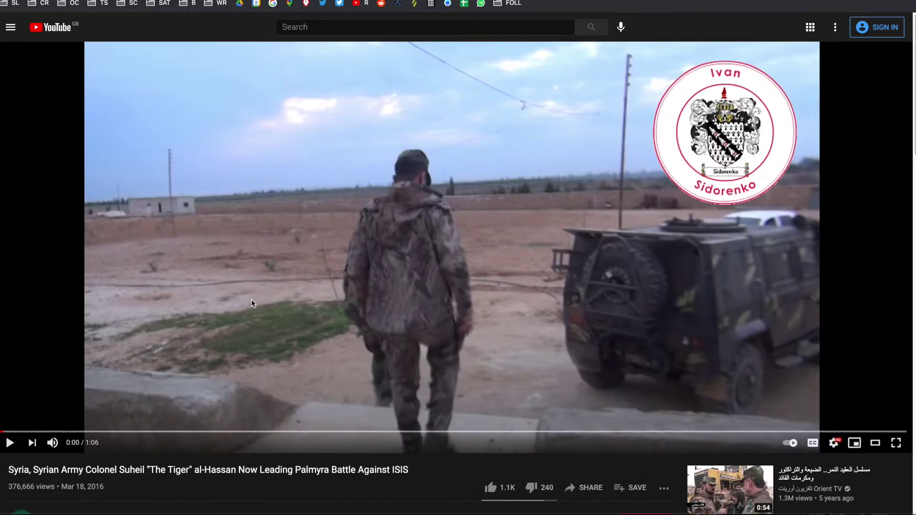
scroll(251, 299, "down", 4)
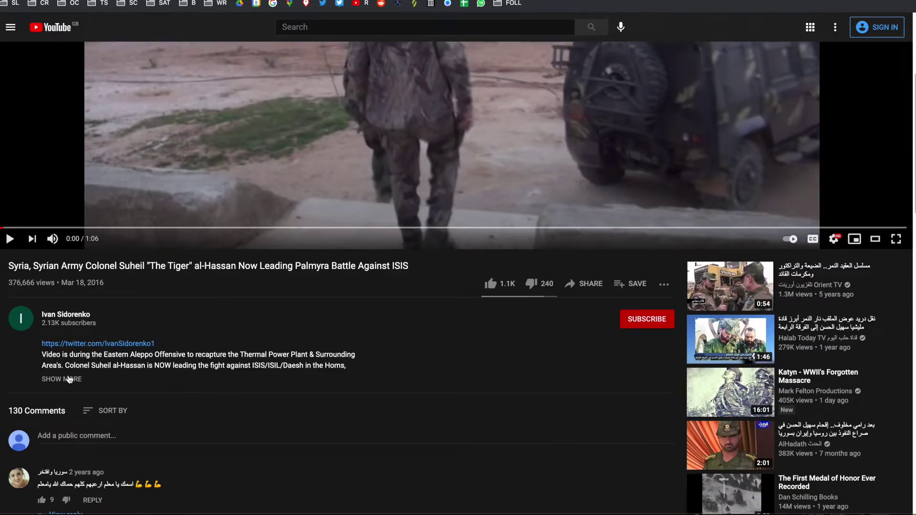
left_click(68, 380)
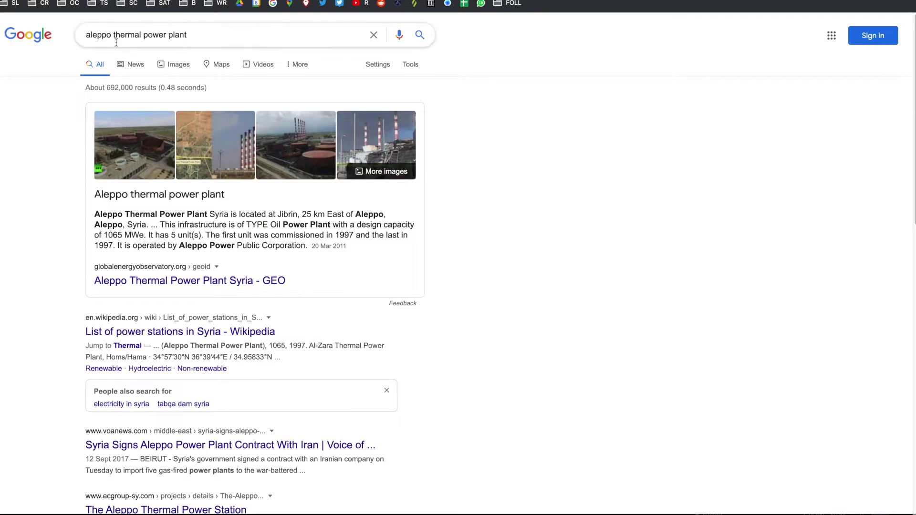
Review the Google results for "aleppo thermal power plant" and open Wikipedia's "List of power stations in Syria" article
left_click(124, 32)
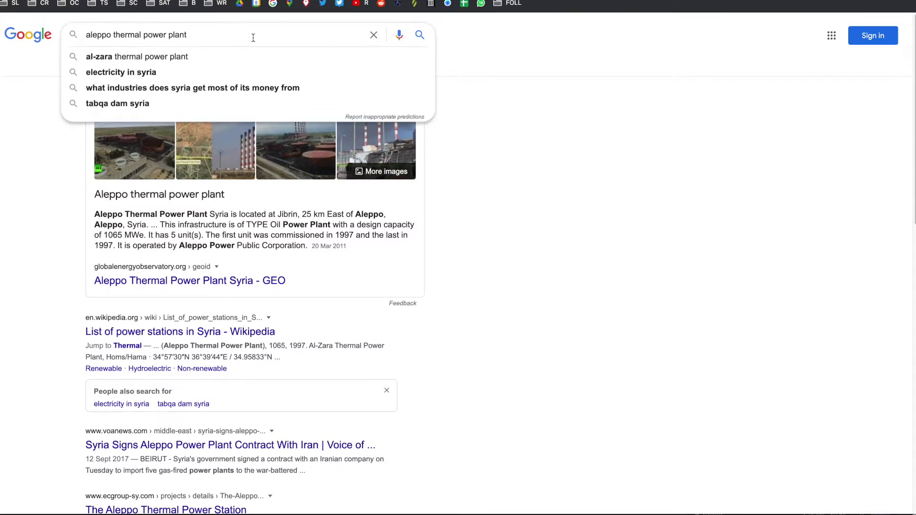
left_click(510, 92)
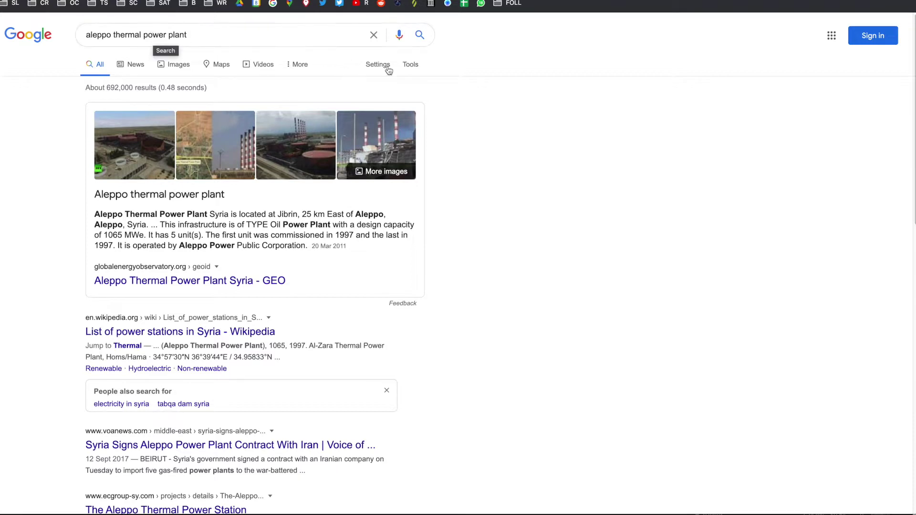
scroll(339, 148, "up", 4)
scroll(182, 249, "down", 2)
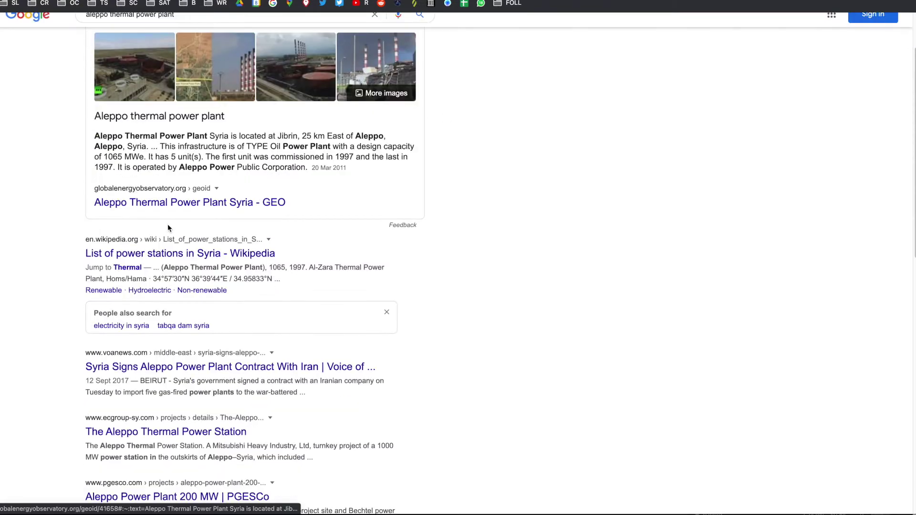
left_click(110, 255)
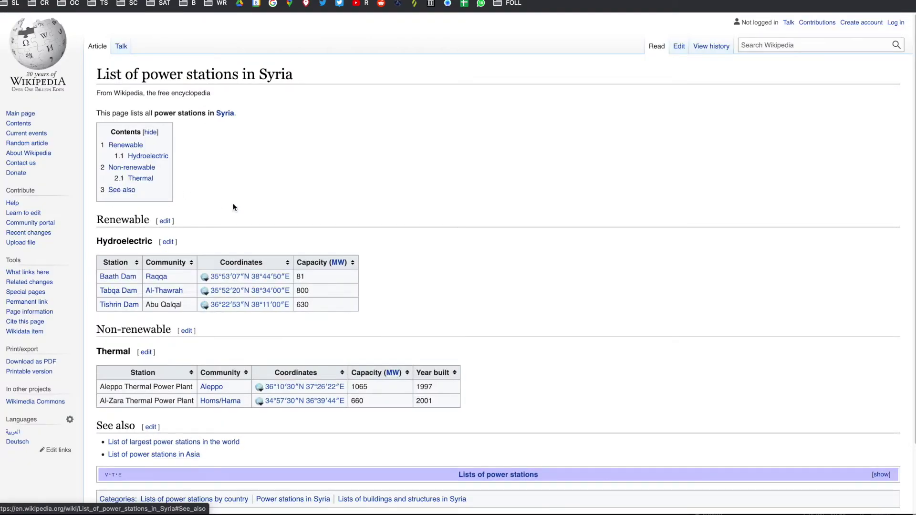
Copy the Aleppo Thermal Power Plant's coordinates, 36°10′30″N 37°26′22″E, from the table of thermal stations
scroll(405, 216, "down", 2)
scroll(405, 215, "down", 2)
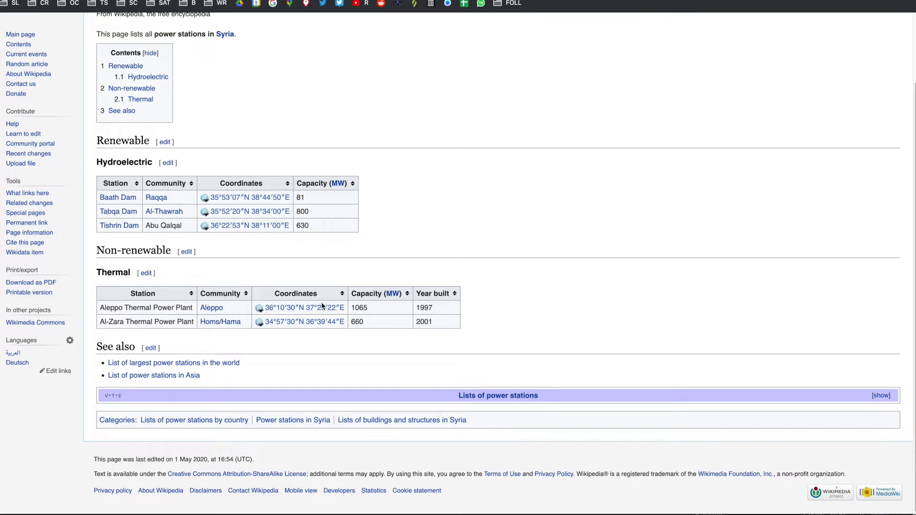
right_click(306, 309)
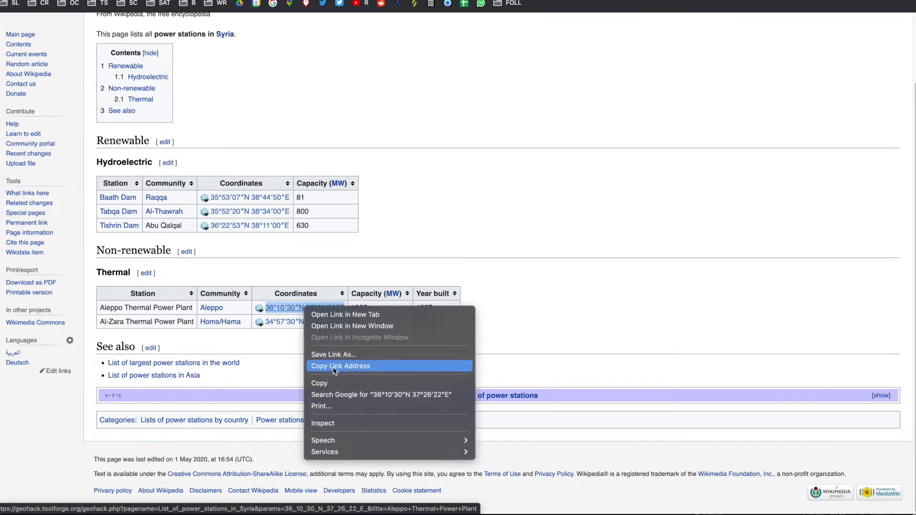
left_click(334, 383)
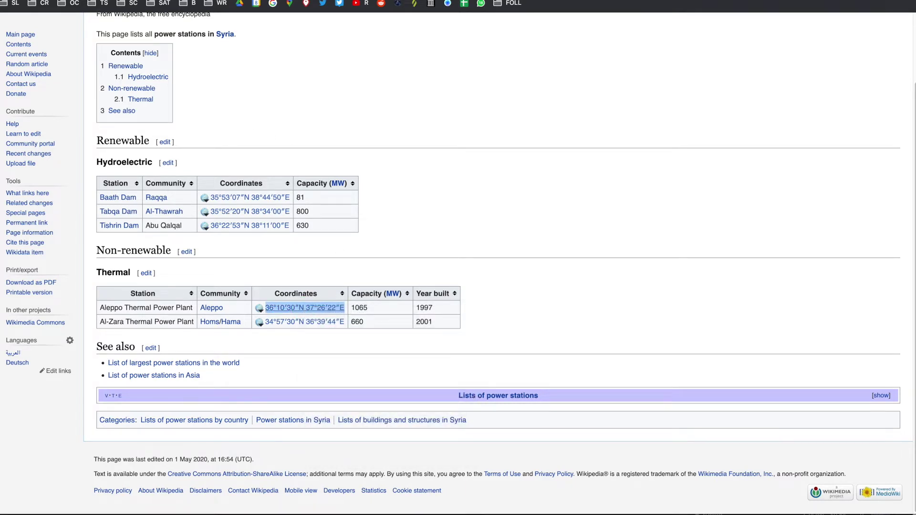
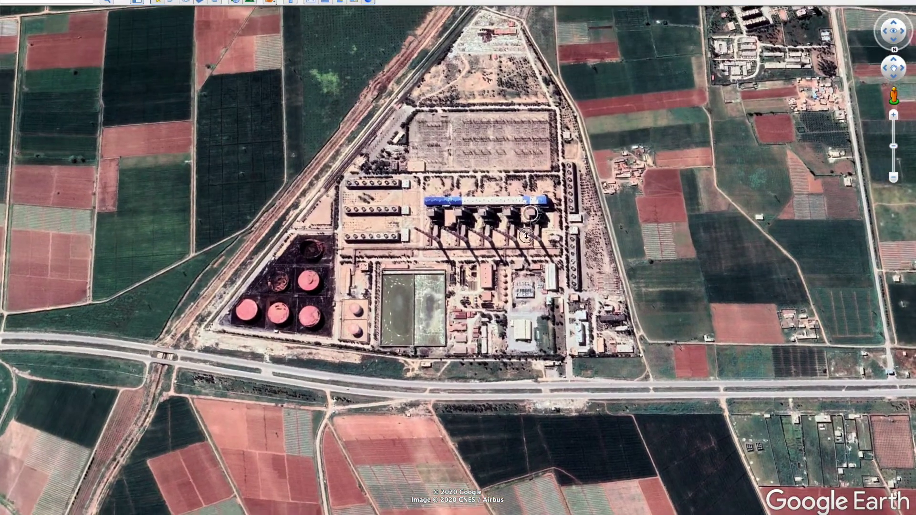
Tilt and turn the Google Earth view around the power plant and compare it with the panorama's smoke plume and full horizon
left_click_drag(347, 280, 420, 265)
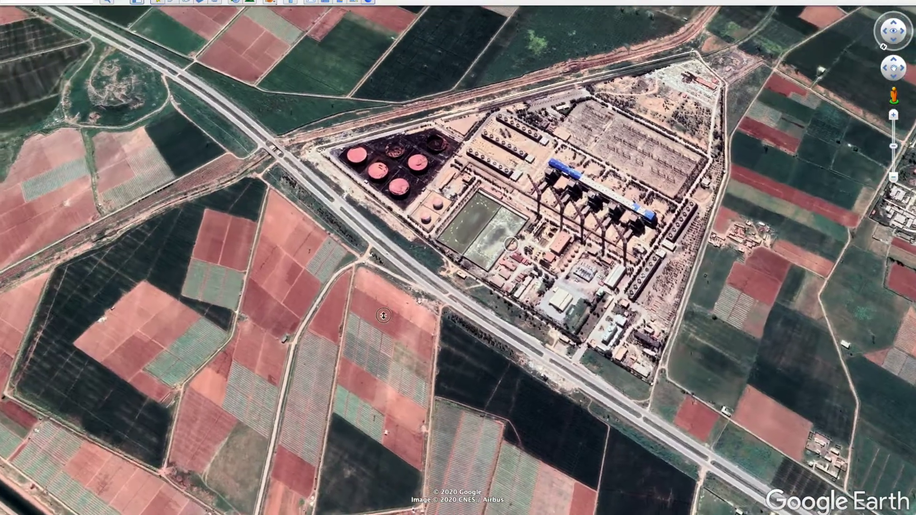
left_click_drag(384, 316, 505, 167)
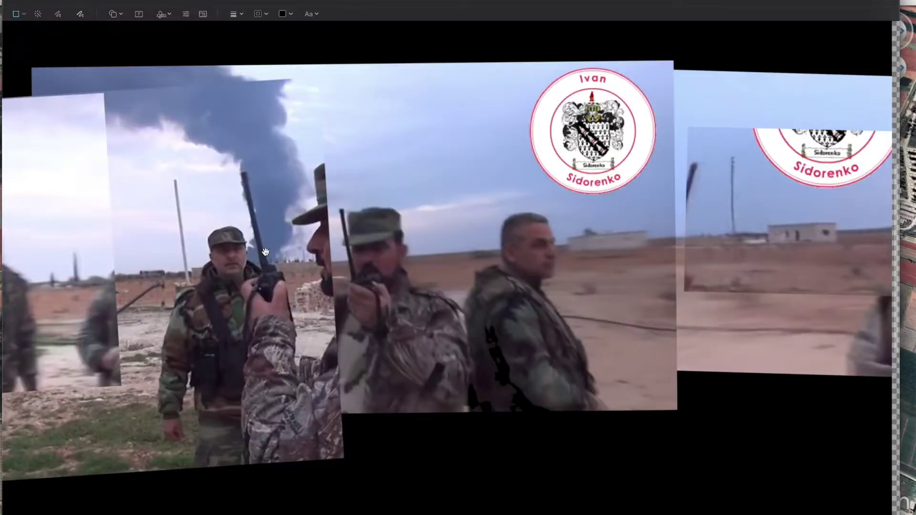
scroll(267, 253, "up", 5)
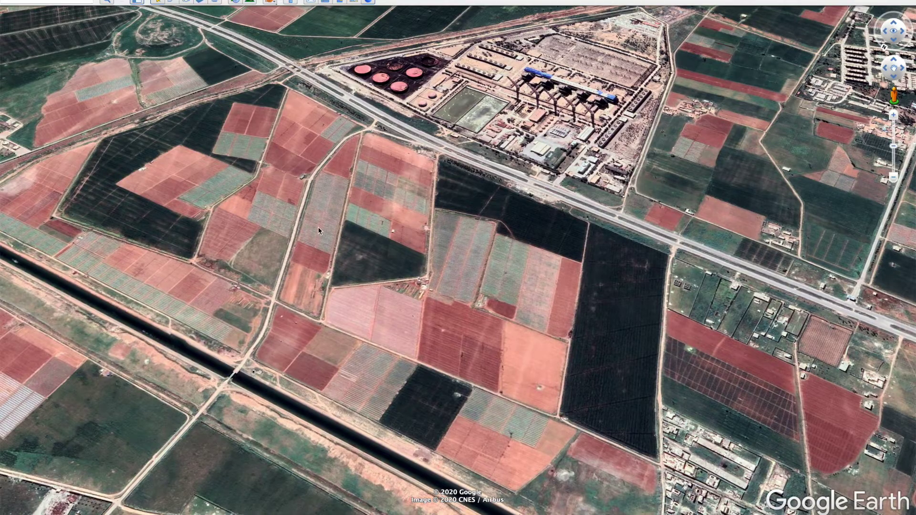
left_click_drag(319, 227, 330, 199)
left_click(422, 301)
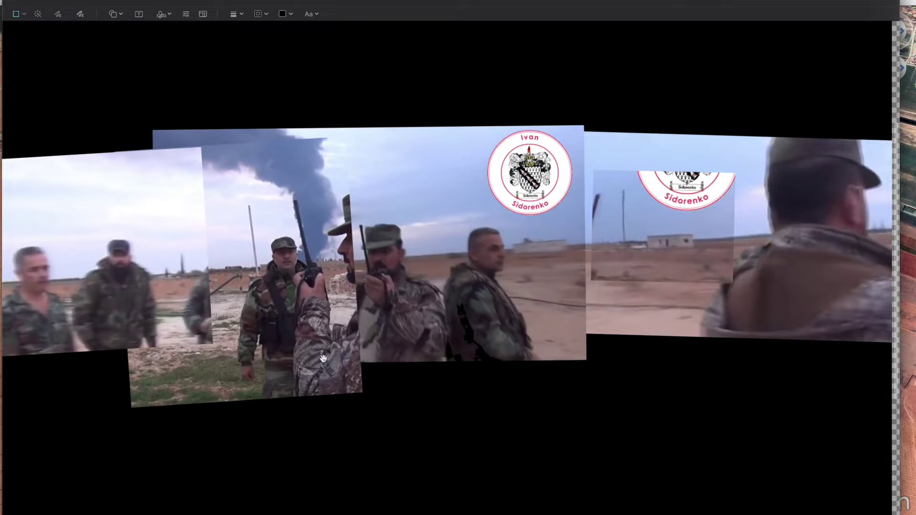
scroll(717, 293, "right", 10)
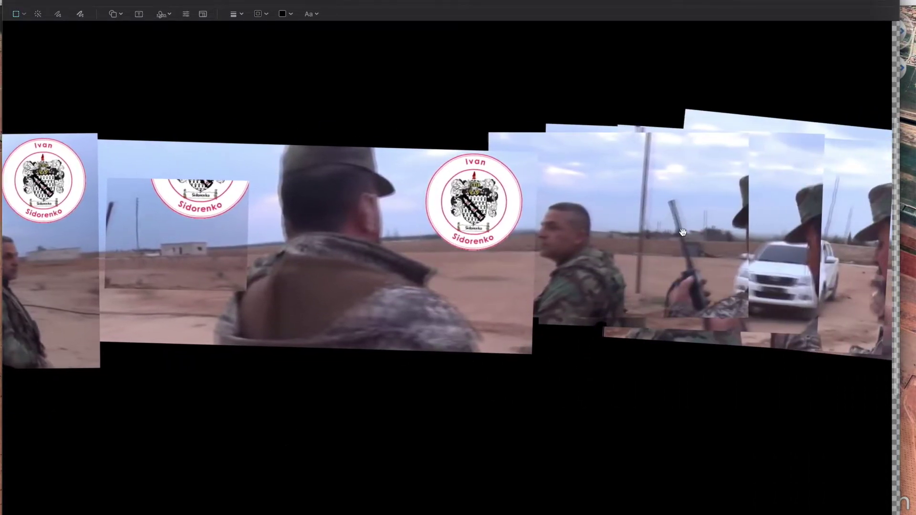
scroll(635, 232, "left", 18)
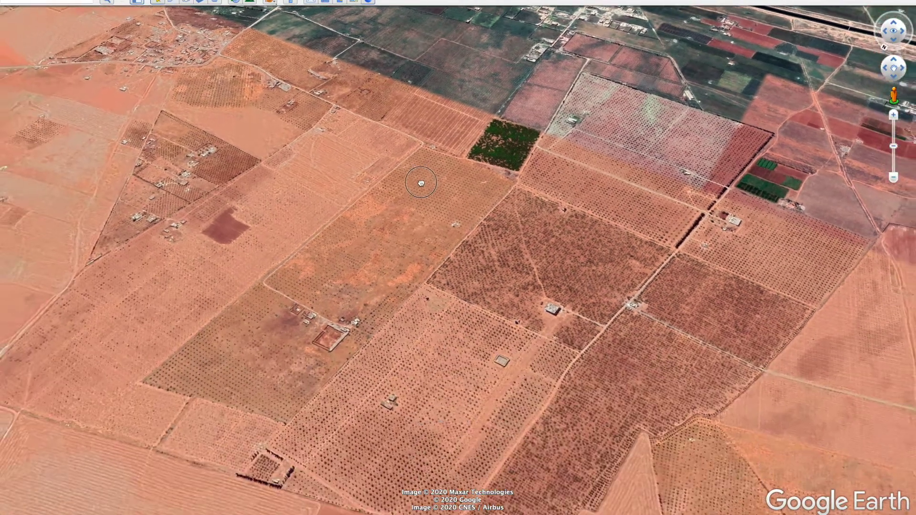
Follow the farmland away from the power plant in Google Earth and examine the walled compound with two flat-roofed buildings
left_click_drag(421, 182, 425, 156)
left_click_drag(426, 340, 453, 223)
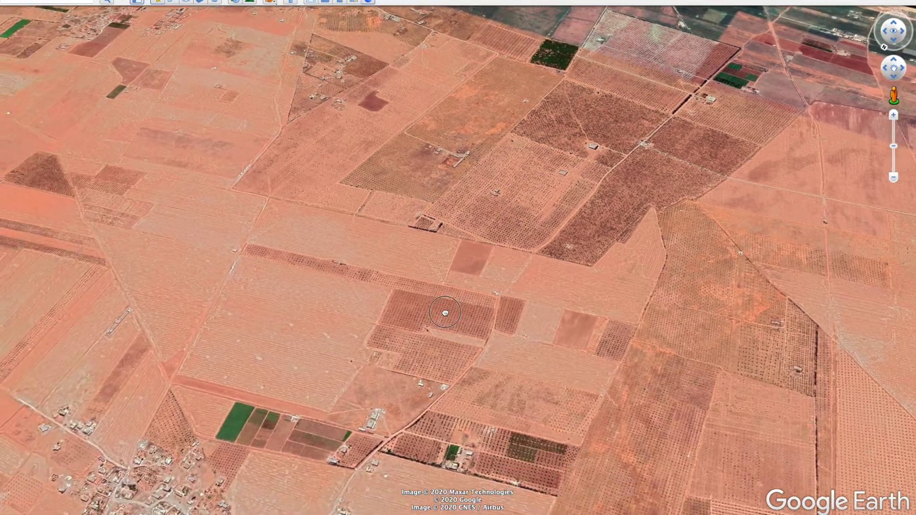
scroll(441, 332, "up", 5)
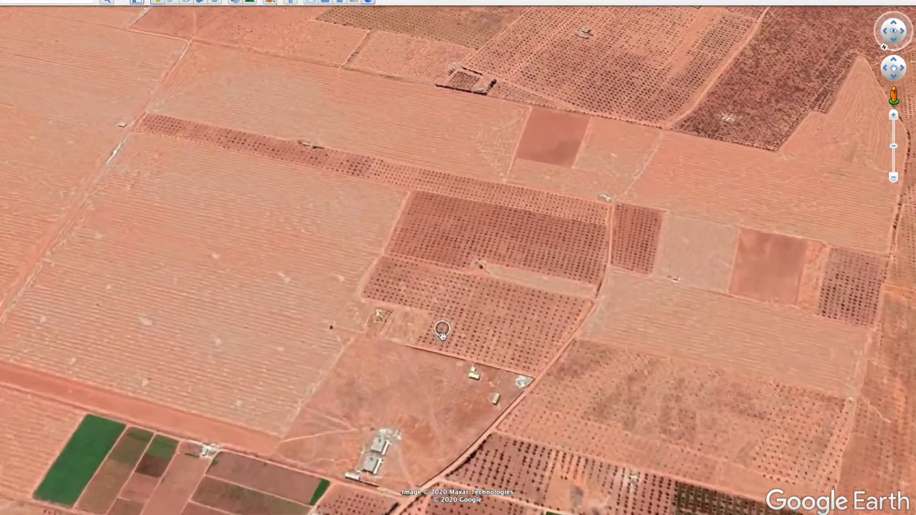
left_click_drag(448, 350, 464, 460)
scroll(406, 412, "up", 3)
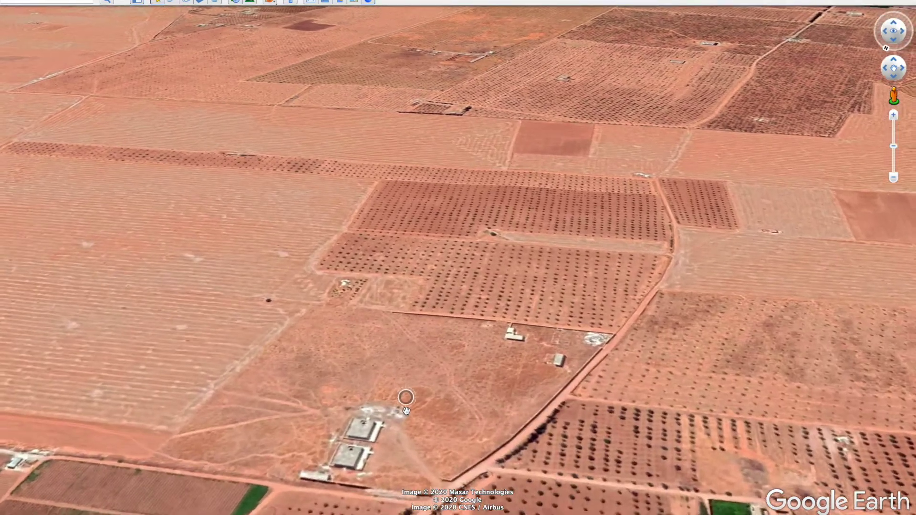
left_click_drag(433, 403, 471, 344)
Check the compound's position relative to the power plant in a wide view and return to the compound north of Jubb Al Kalb
scroll(470, 343, "down", 5)
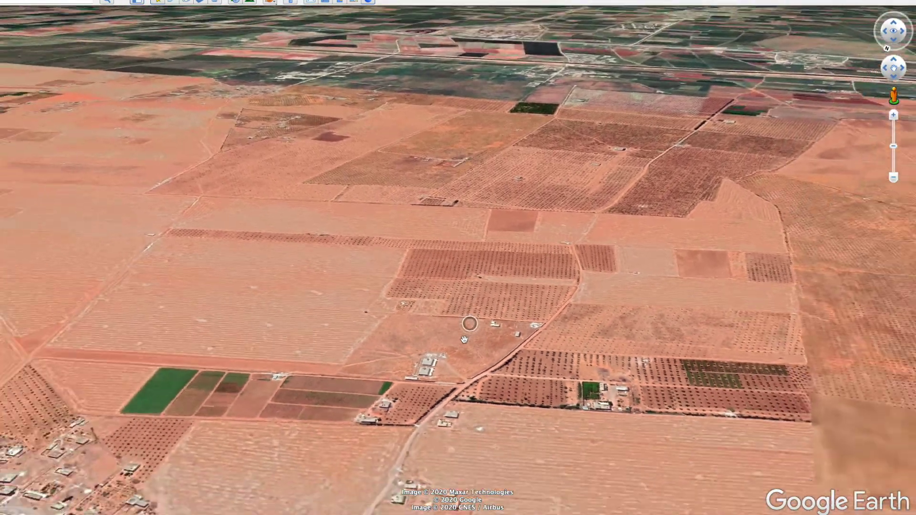
scroll(456, 232, "down", 5)
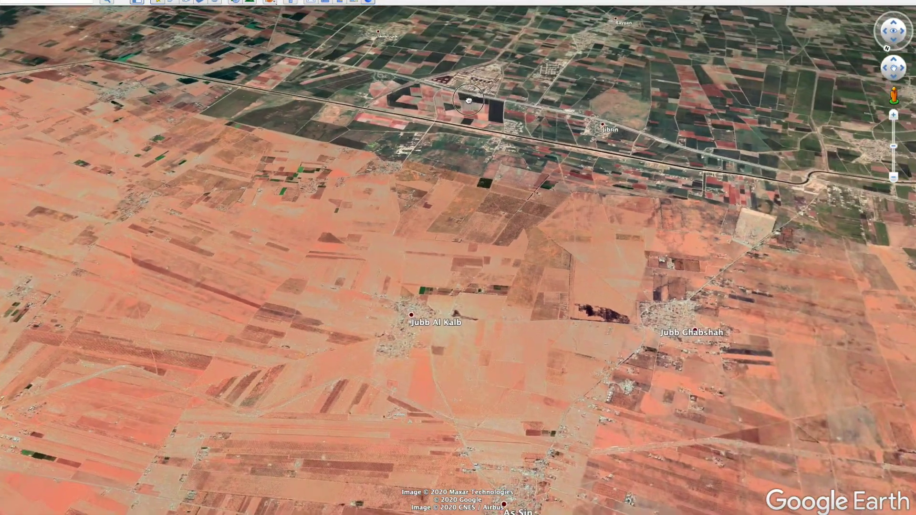
left_click_drag(468, 101, 461, 124)
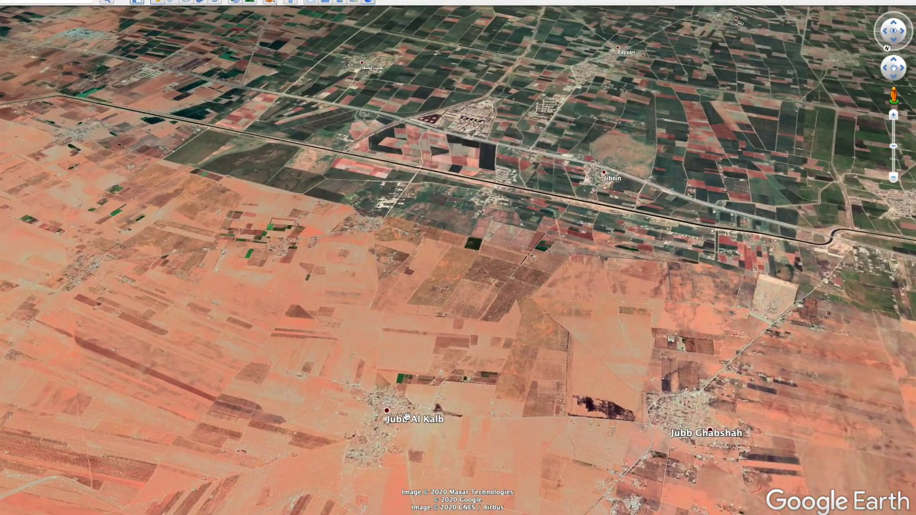
scroll(406, 415, "up", 5)
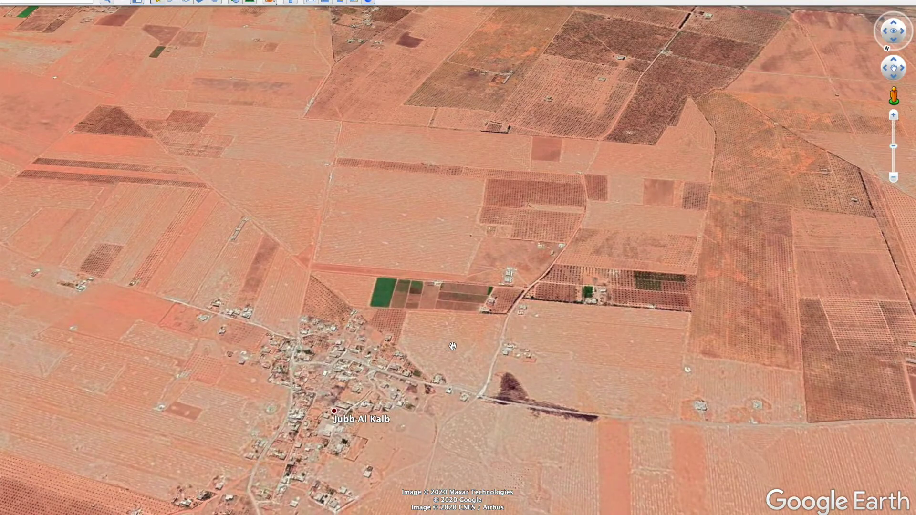
scroll(450, 352, "up", 5)
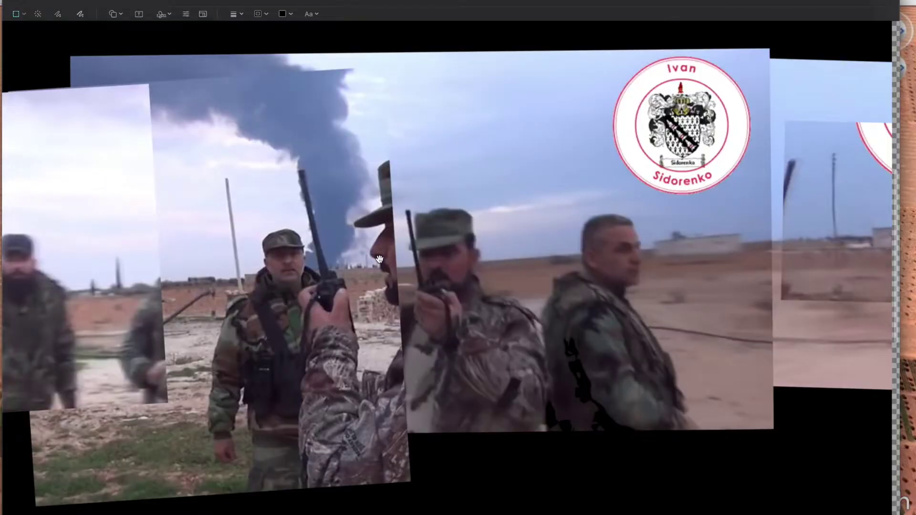
Examine the low buildings across the Preview panorama and compare them with the walled compound and road junction in Google Earth
scroll(380, 259, "down", 3)
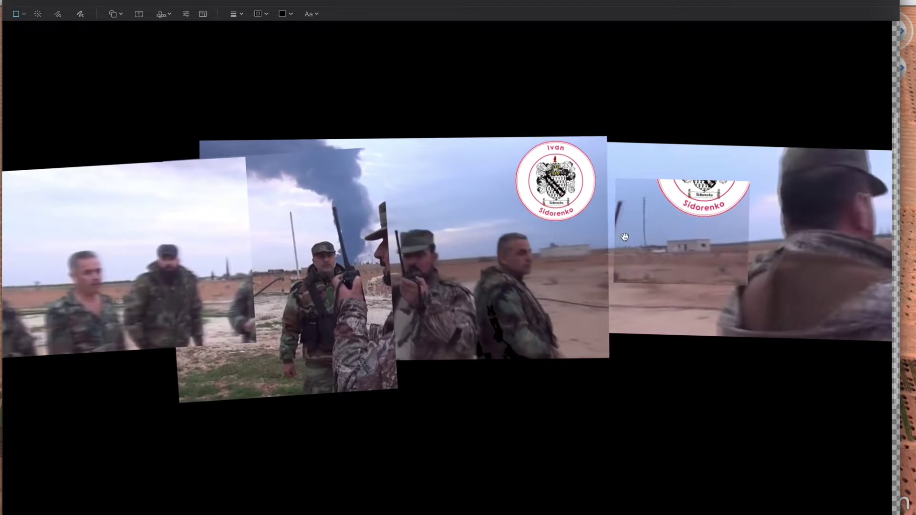
scroll(625, 237, "right", 5)
scroll(580, 244, "up", 4)
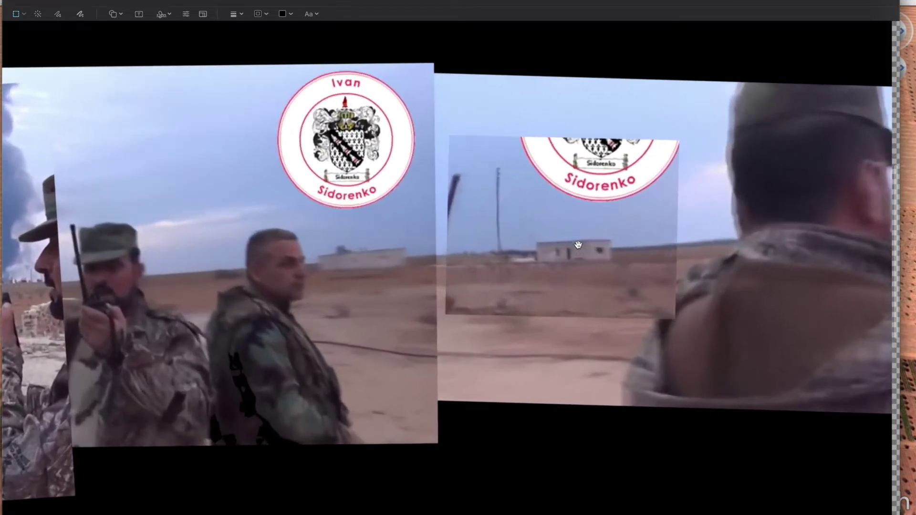
scroll(579, 244, "down", 3)
scroll(580, 244, "right", 8)
scroll(642, 251, "right", 10)
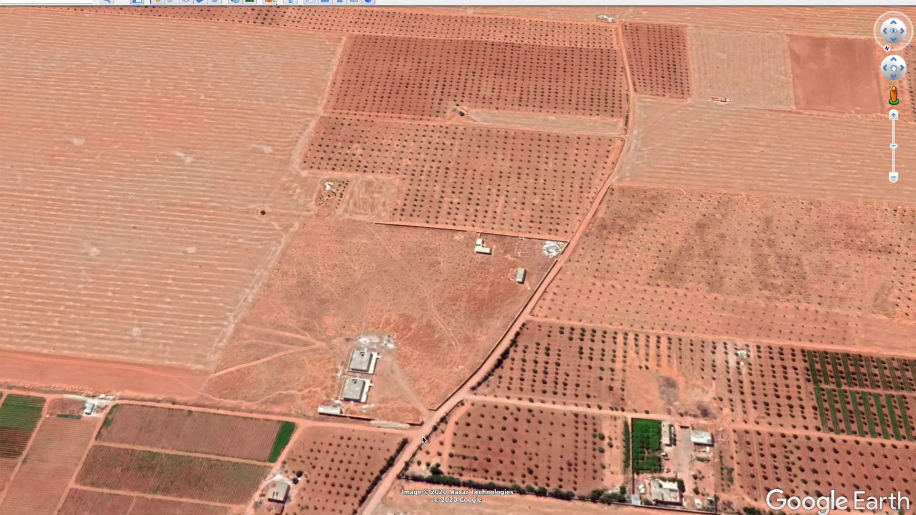
scroll(423, 424, "up", 5)
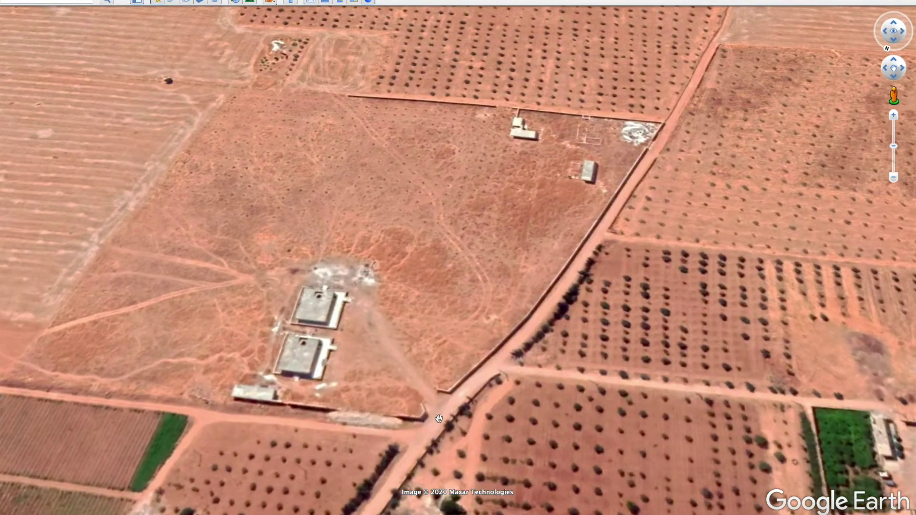
Compare the pickup and low buildings in the Preview panorama with the compound's entrance, wall and far buildings in Google Earth
left_click_drag(366, 409, 414, 361)
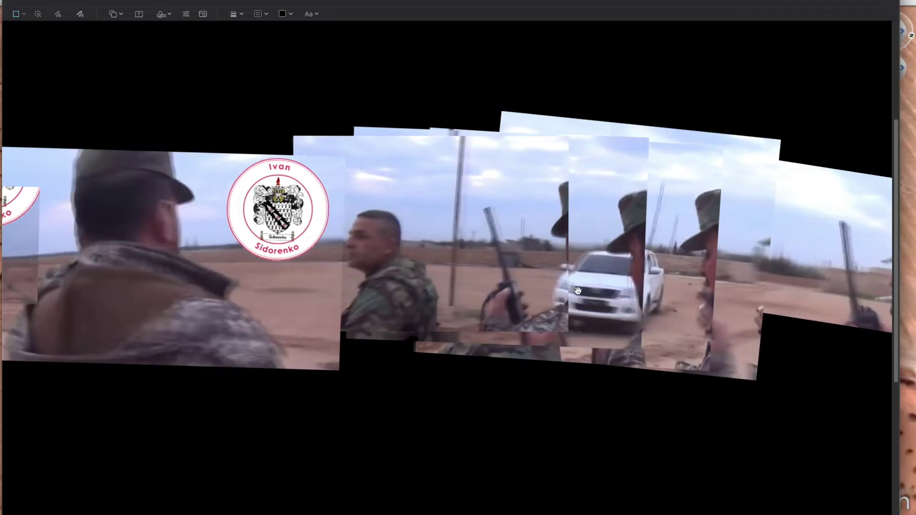
scroll(577, 291, "left", 5)
scroll(574, 297, "down", 1)
scroll(406, 304, "down", 3)
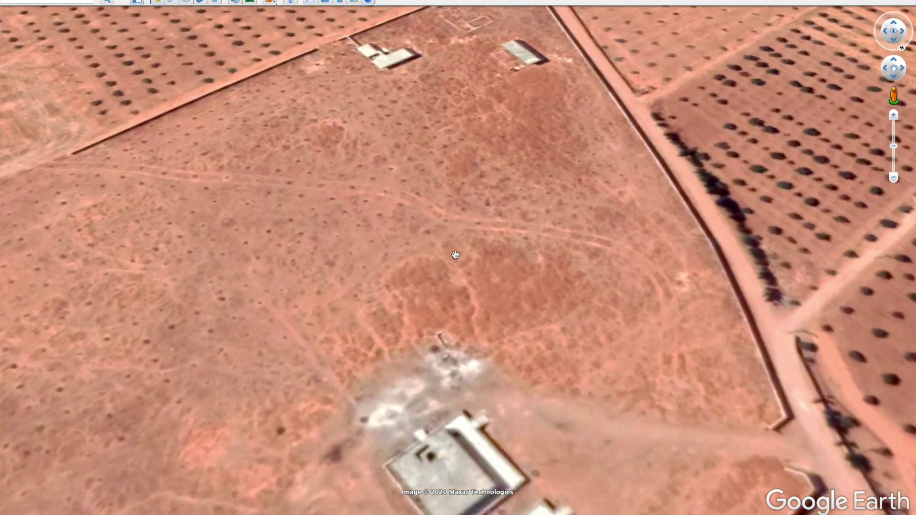
mouse_move(519, 260)
left_mouse_down()
mouse_move(466, 289)
mouse_move(374, 277)
mouse_move(520, 219)
mouse_move(504, 260)
left_mouse_up()
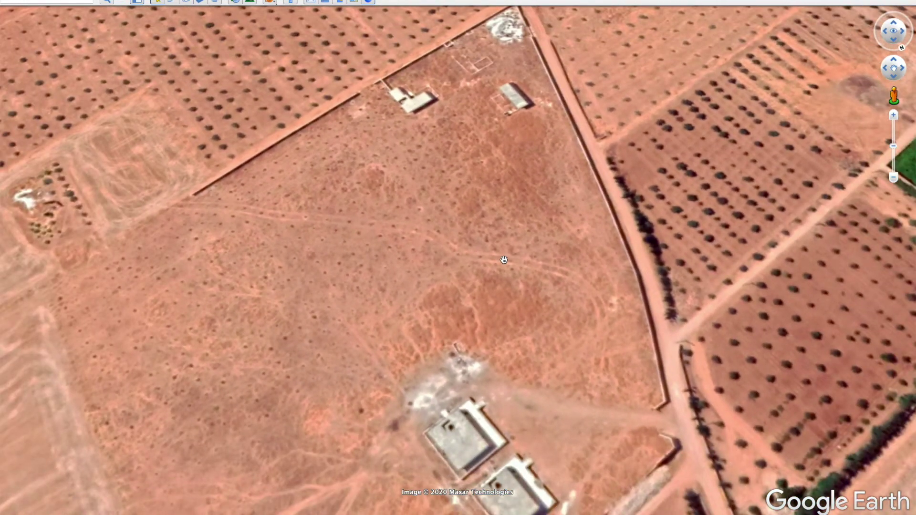
key("super+Tab")
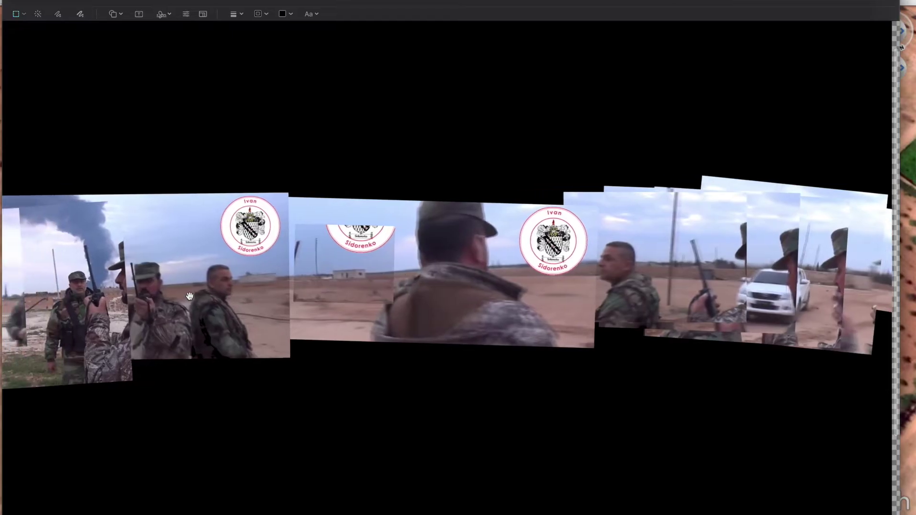
Compare the smoke plume side of the Preview panorama with the pale rubble patch beside the two flat-roofed buildings in Google Earth
scroll(215, 300, "left", 10)
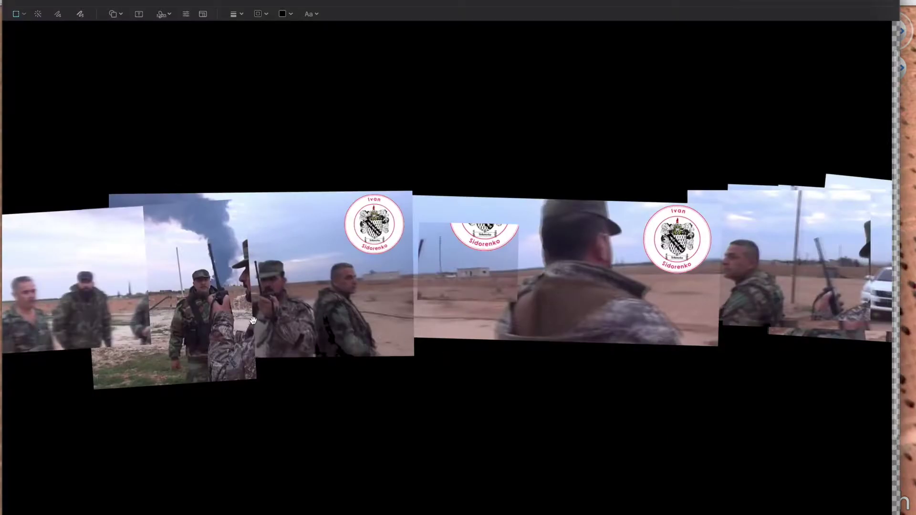
scroll(252, 318, "up", 5)
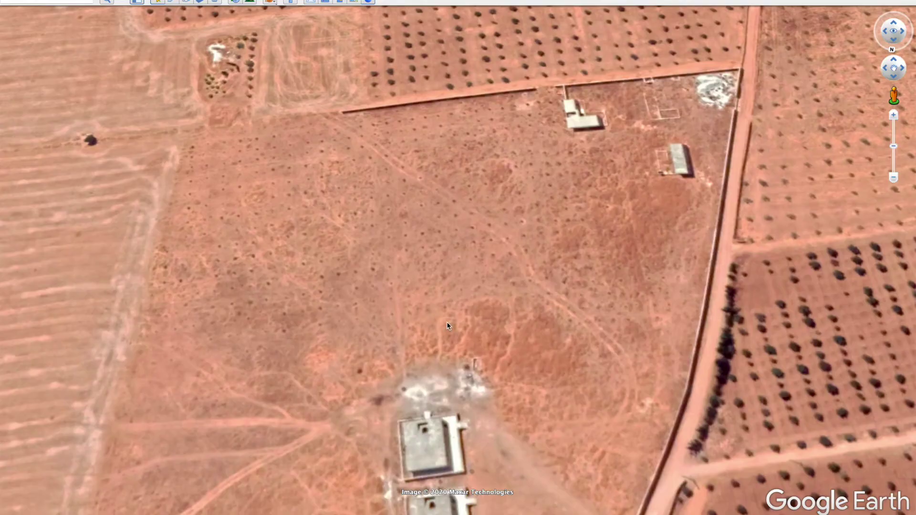
scroll(446, 322, "up", 5)
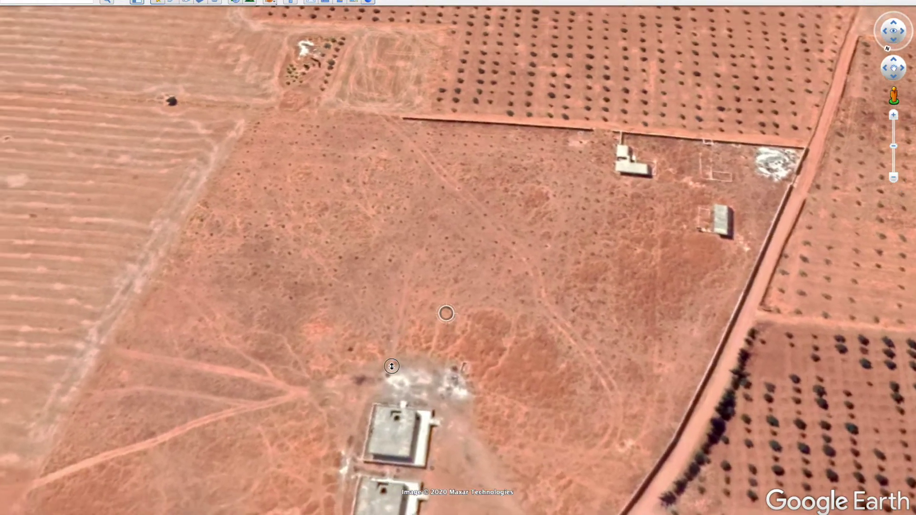
scroll(455, 357, "up", 5)
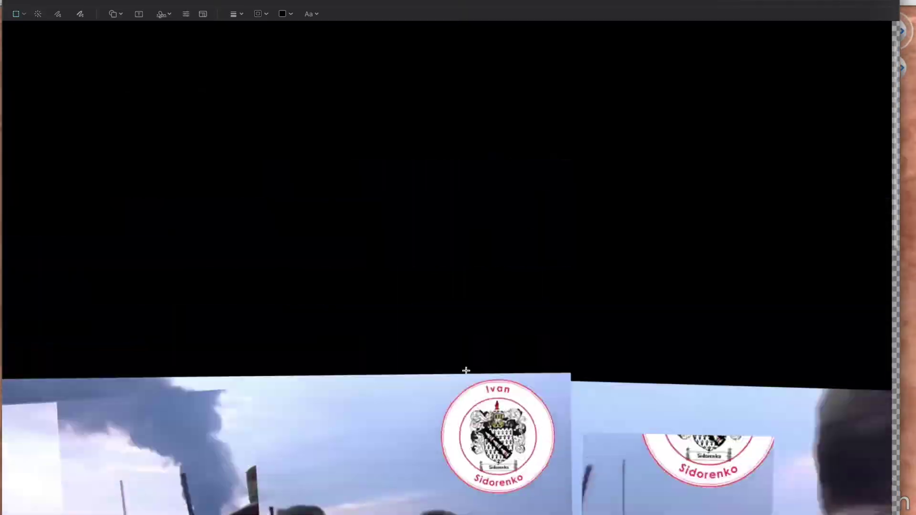
scroll(385, 366, "down", 10)
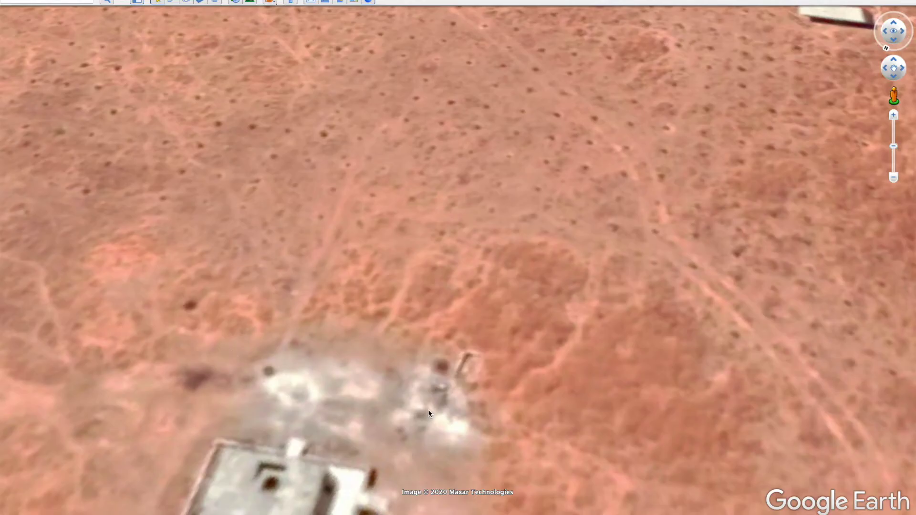
scroll(444, 384, "up", 5)
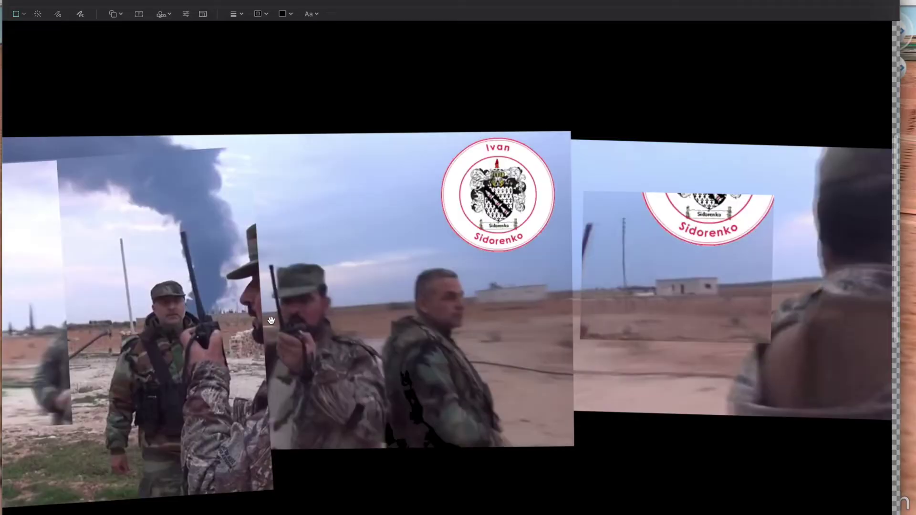
Examine the smoke plume, rubble pile and distant low buildings up close in Preview, and review the panorama as a whole
scroll(271, 321, "up", 3)
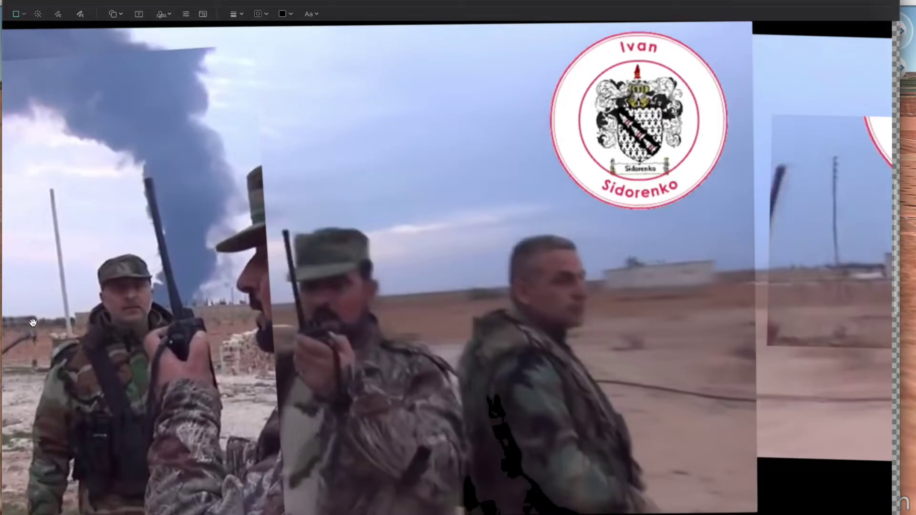
scroll(33, 322, "left", 10)
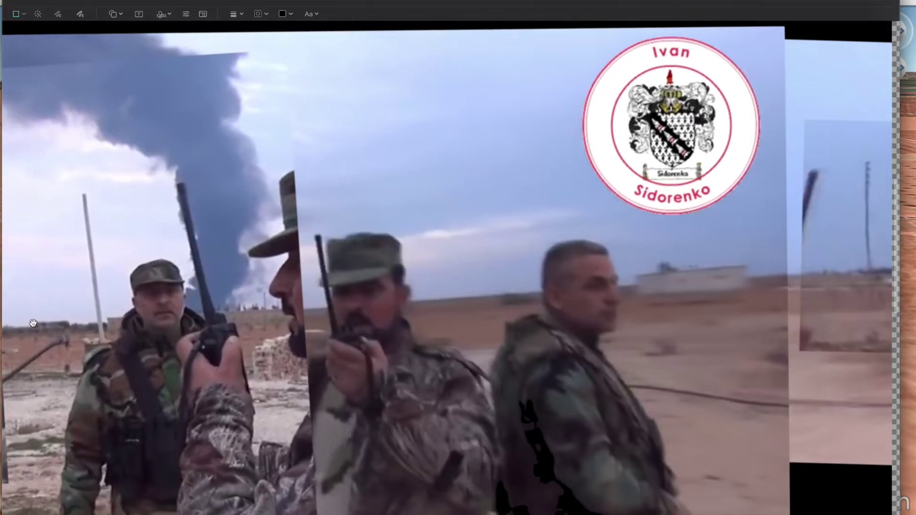
scroll(198, 352, "right", 3)
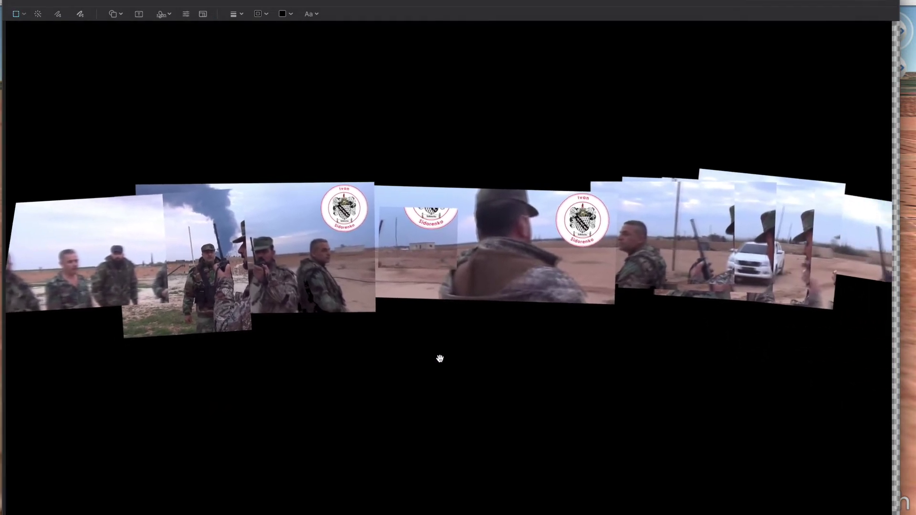
scroll(474, 241, "up", 1)
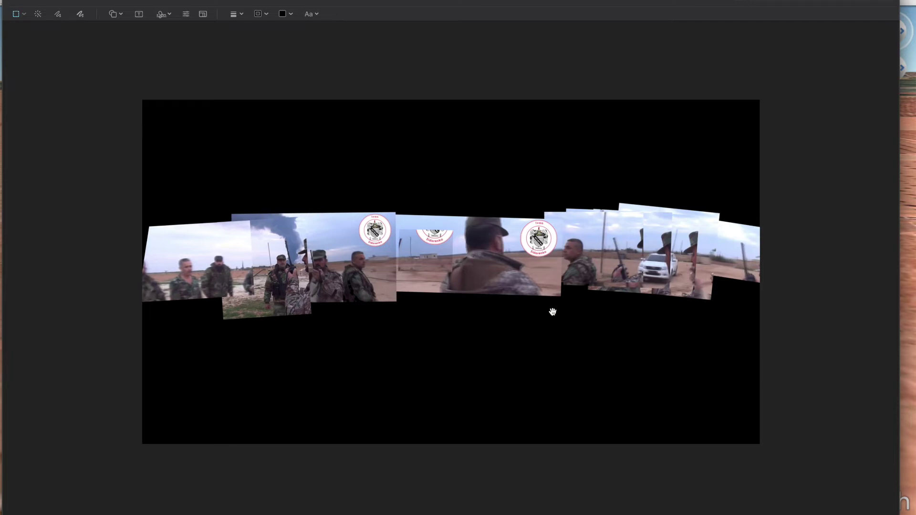
Frame the whole walled compound in a straight-down Google Earth view rotated with north to the right, and capture a screenshot of it
key("super+Tab")
left_click_drag(507, 278, 506, 305)
scroll(506, 309, "down", 3)
left_click_drag(491, 379, 820, 32)
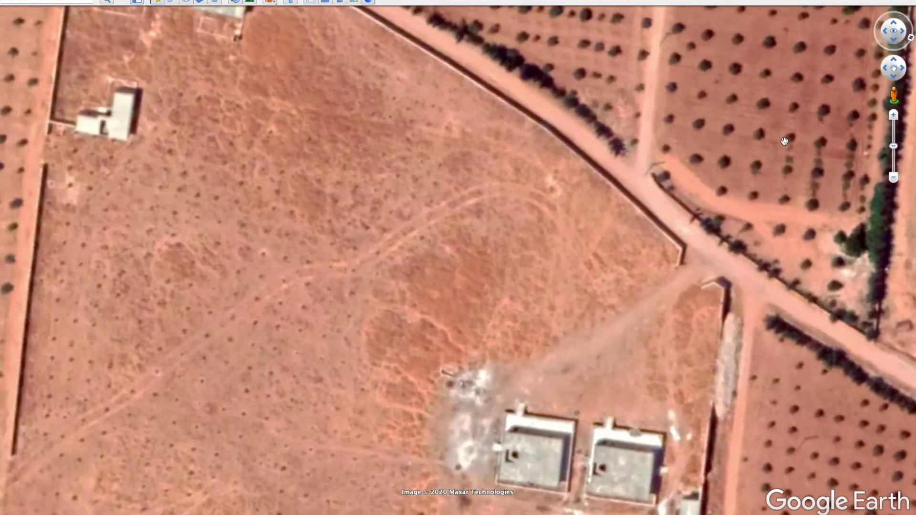
scroll(596, 218, "down", 3)
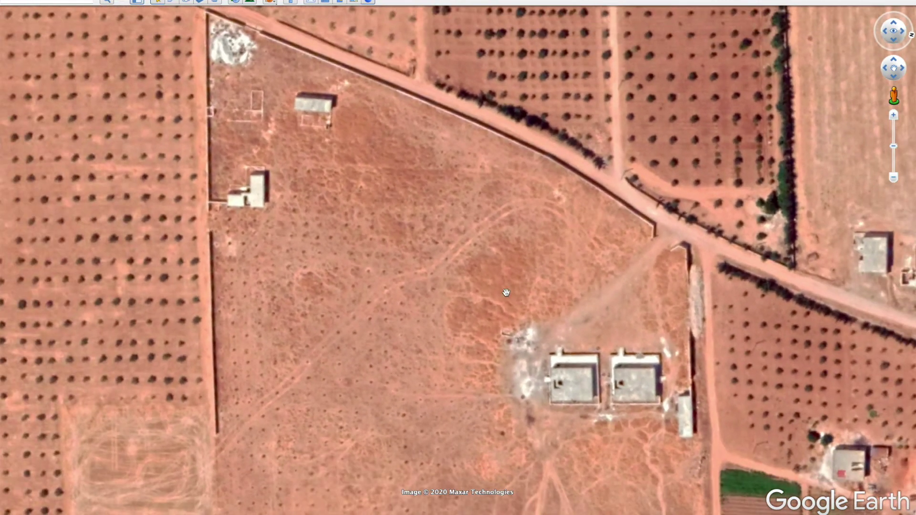
scroll(458, 251, "down", 2)
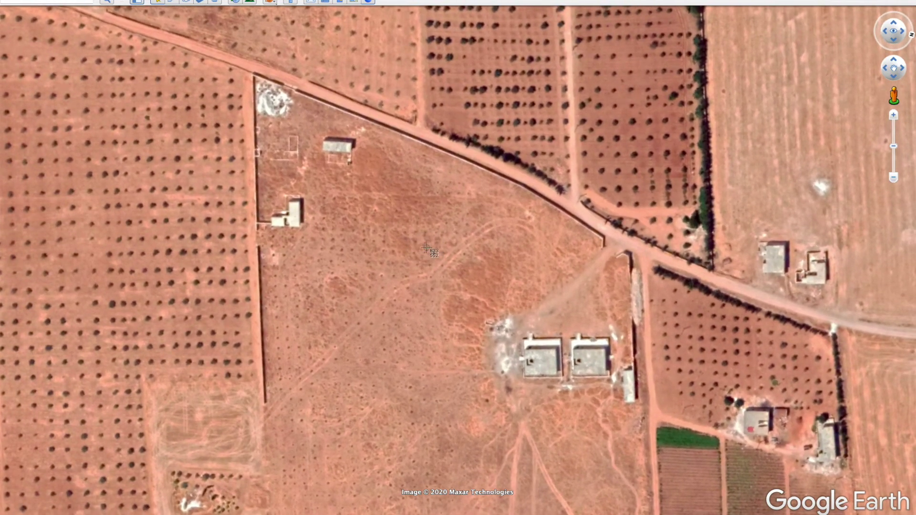
left_click_drag(915, 6, 2, 513)
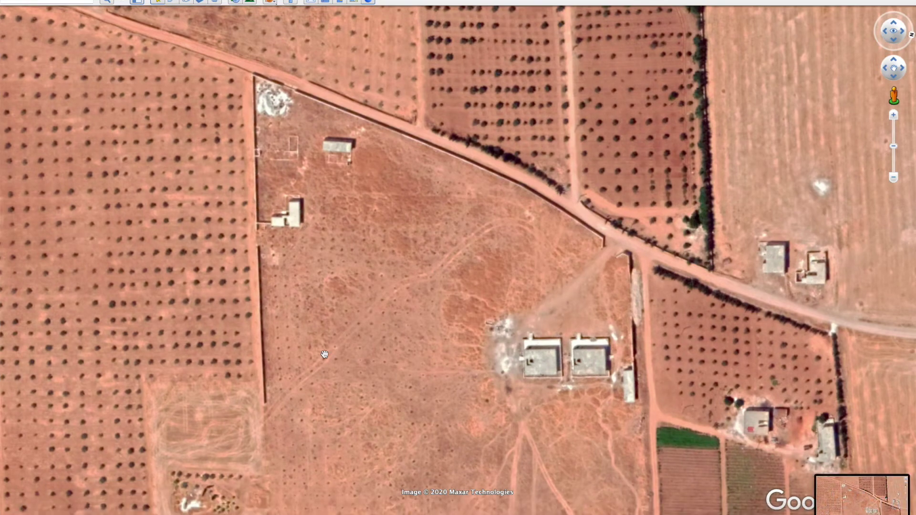
Open the captured compound screenshot in Preview alongside the panorama
key("super+Tab")
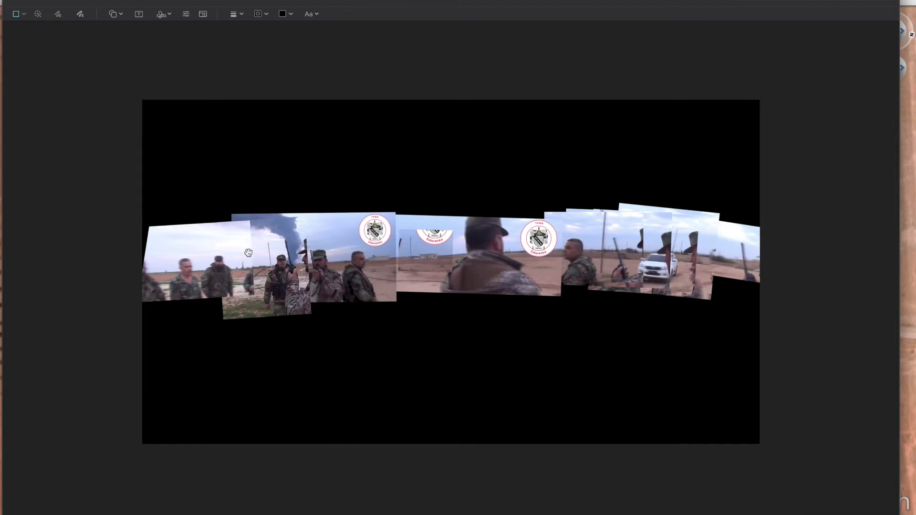
key("super+Tab")
double_click(78, 101)
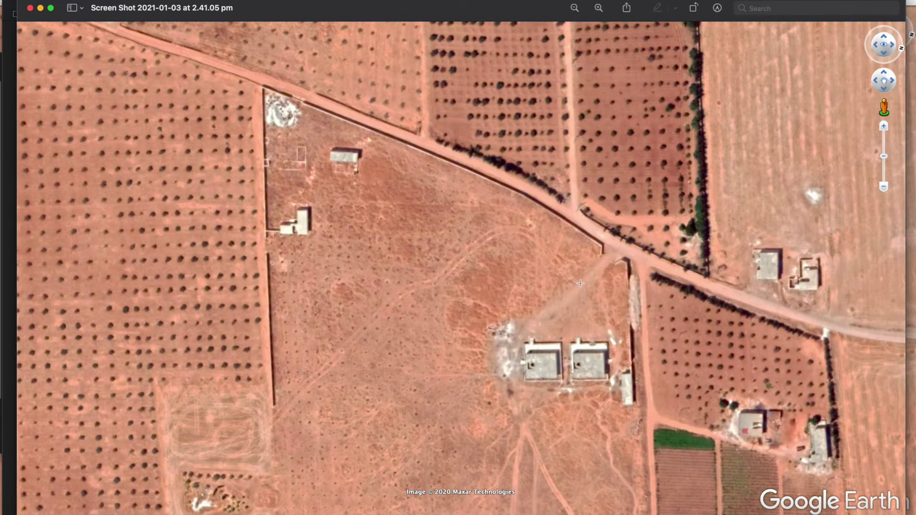
Compare the panorama's full horizon with the compound's buildings, walls and road junction in the satellite screenshot
key("super+grave")
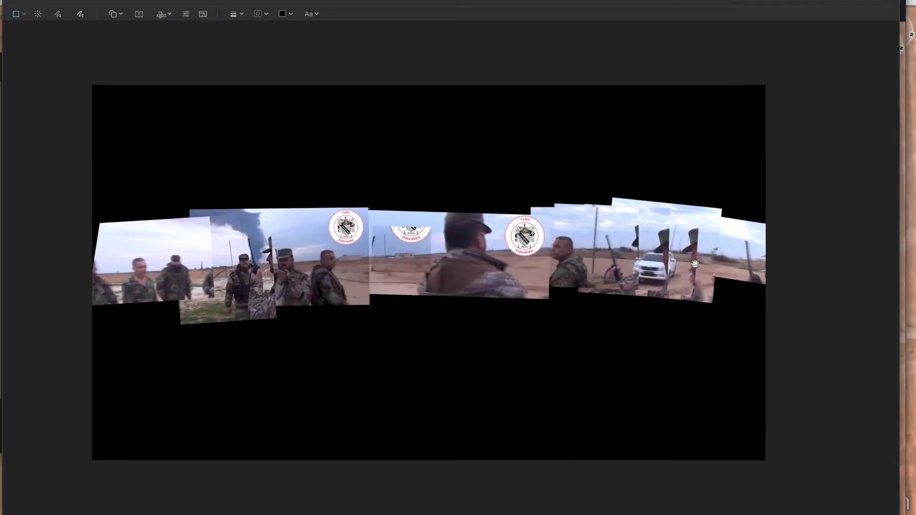
key("super+plus")
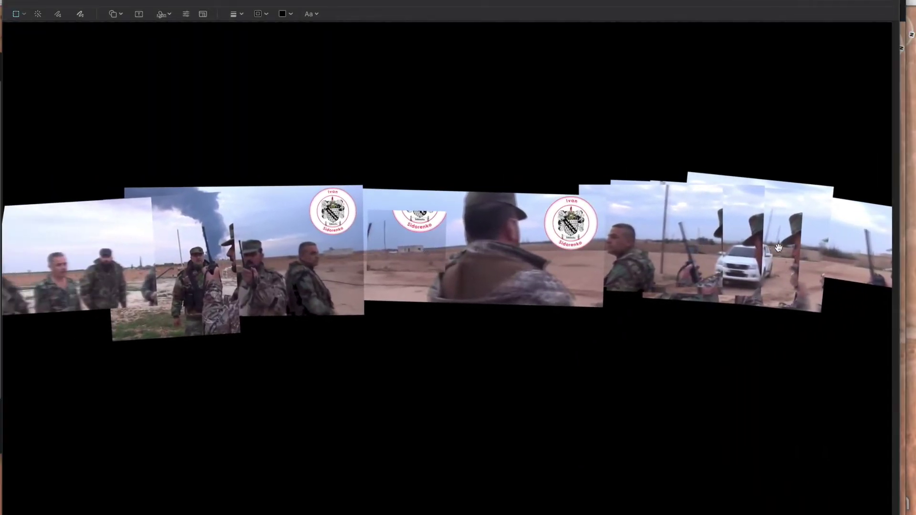
key("super+grave")
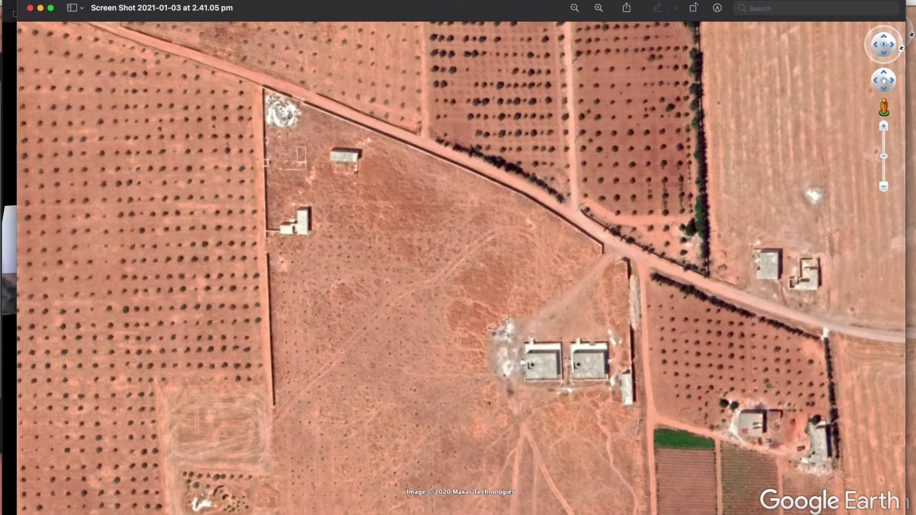
key("super+grave")
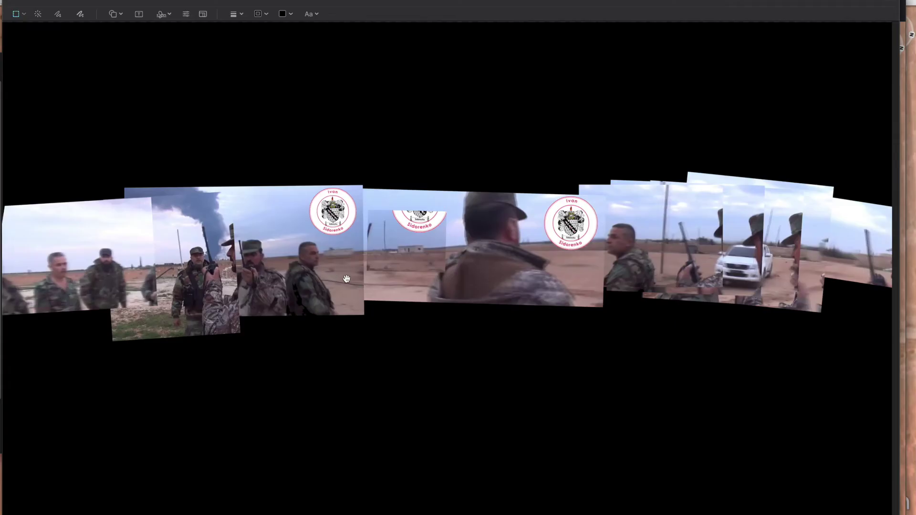
key("super+grave")
Examine the rubble patch and entrance track beside the two flat-roofed buildings in the screenshot and compare them with the panorama
scroll(538, 337, "up", 5)
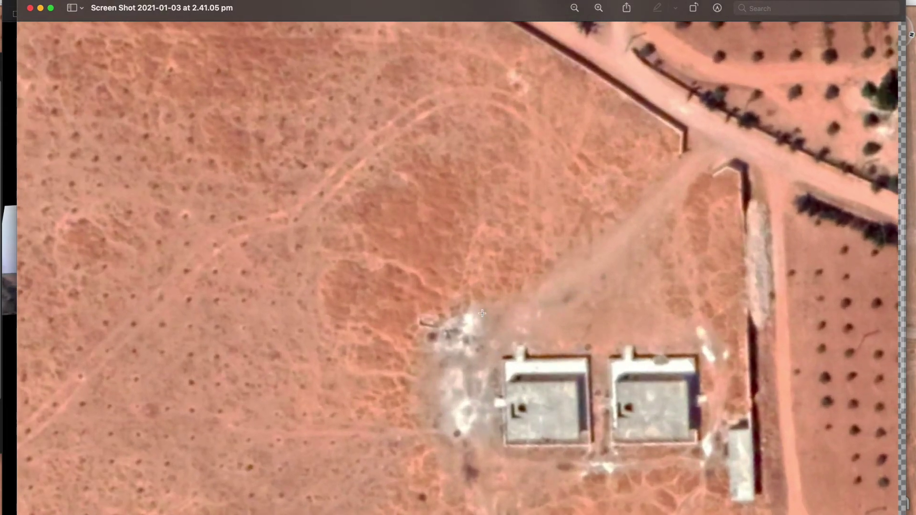
scroll(481, 318, "up", 3)
key("super+grave")
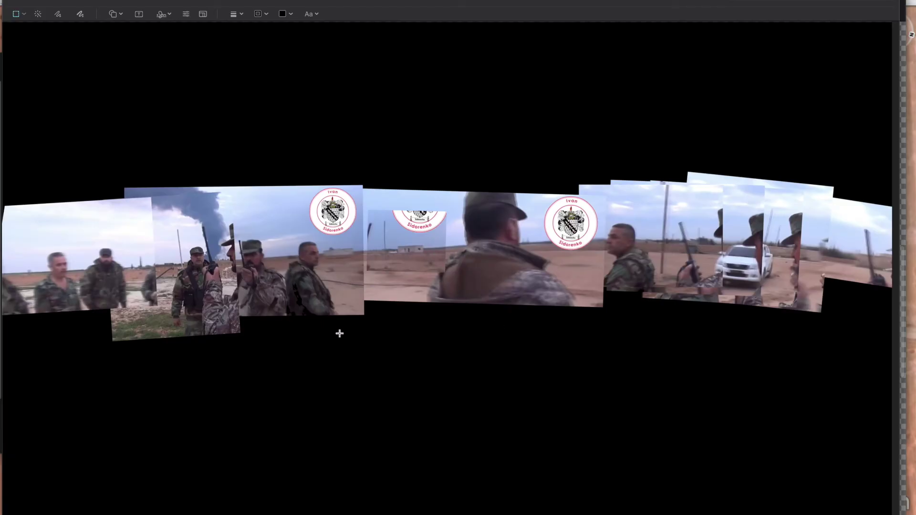
key("super+grave")
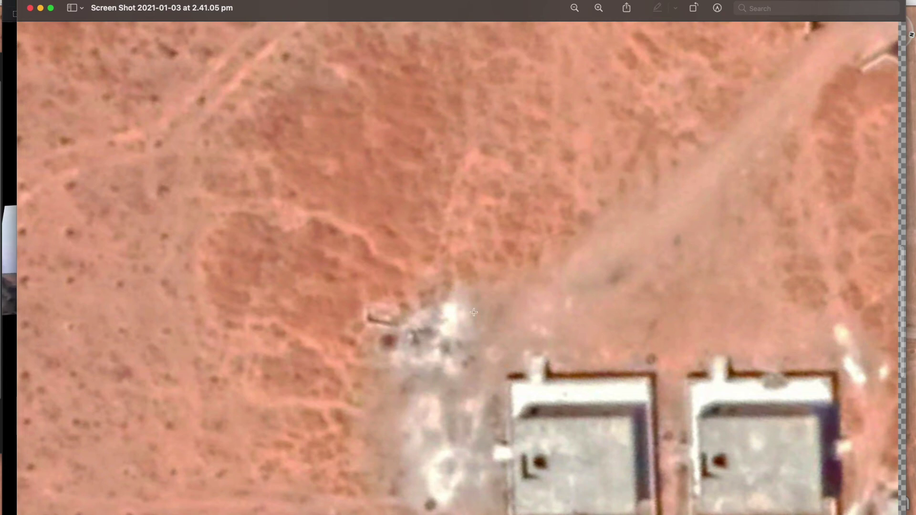
scroll(567, 285, "down", 3)
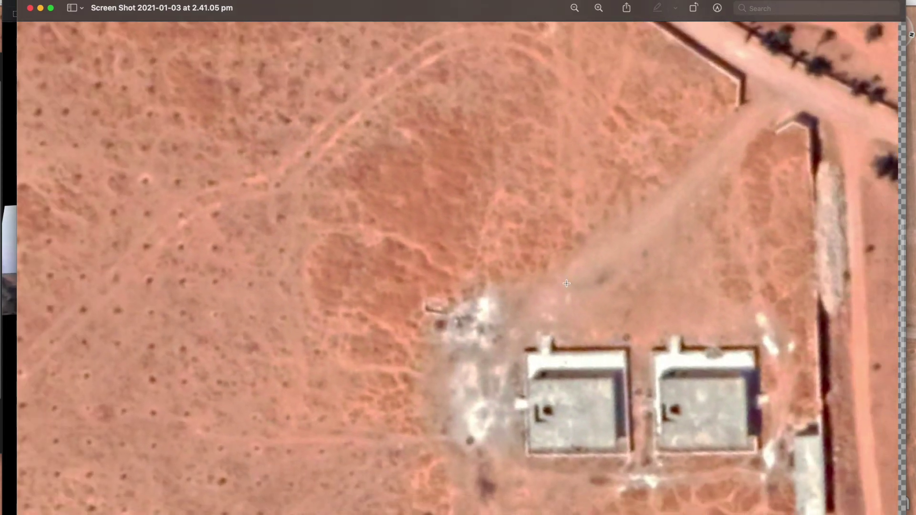
scroll(567, 283, "down", 3)
scroll(534, 251, "down", 2)
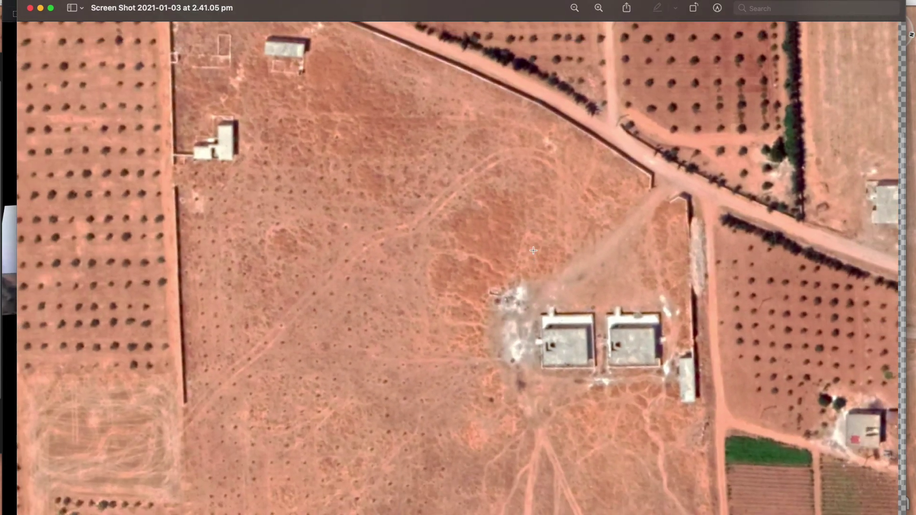